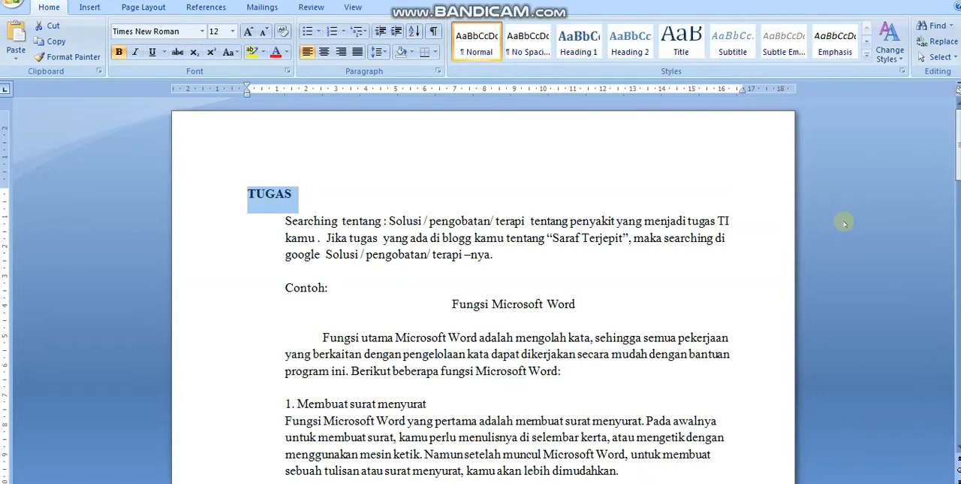
# Step: Dismiss the color scheme prompt and copy everything from the "Fungsi Microsoft Word" heading through the Style list into a new blank document
pyautogui.click(844, 192)
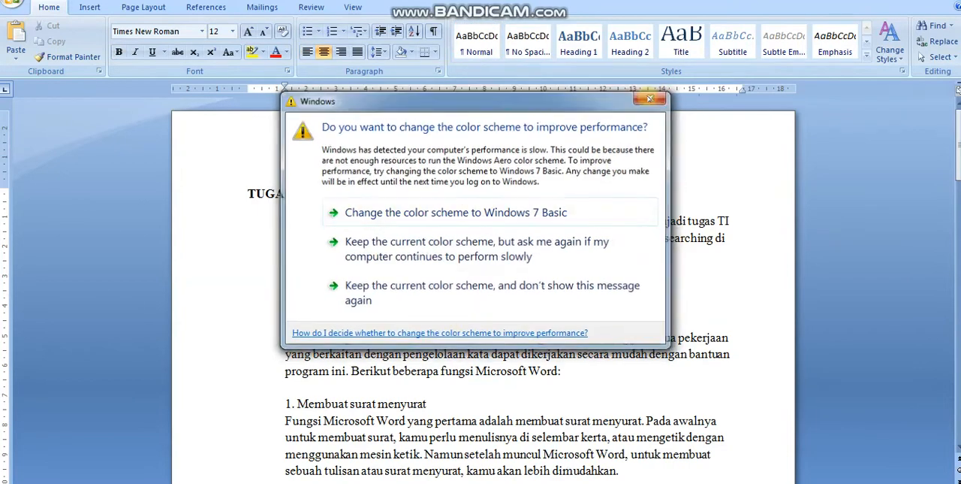
pyautogui.click(651, 98)
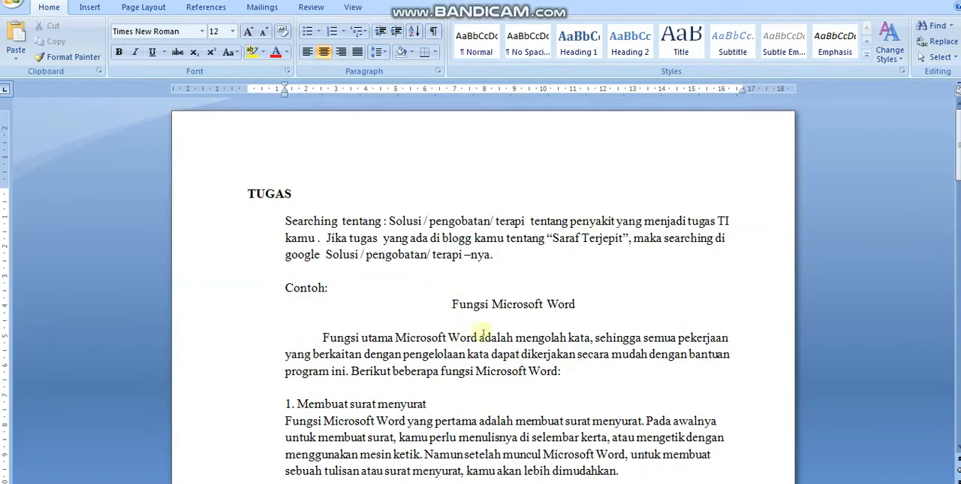
pyautogui.moveTo(451, 303); pyautogui.dragTo(434, 346)
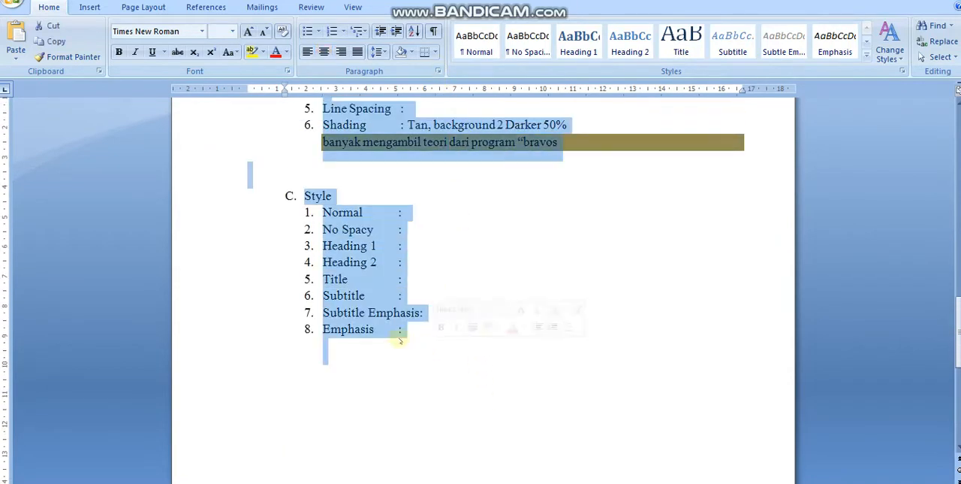
pyautogui.rightClick(371, 308)
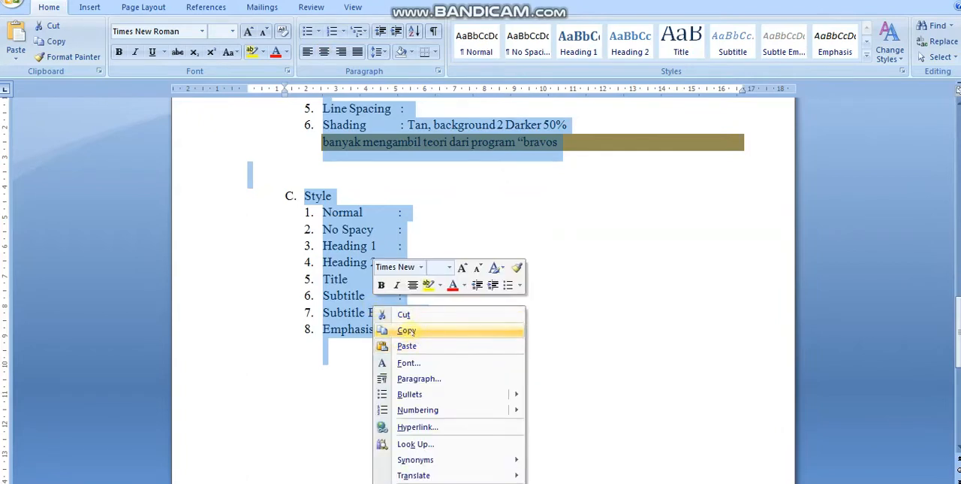
pyautogui.click(409, 330)
pyautogui.click(412, 331)
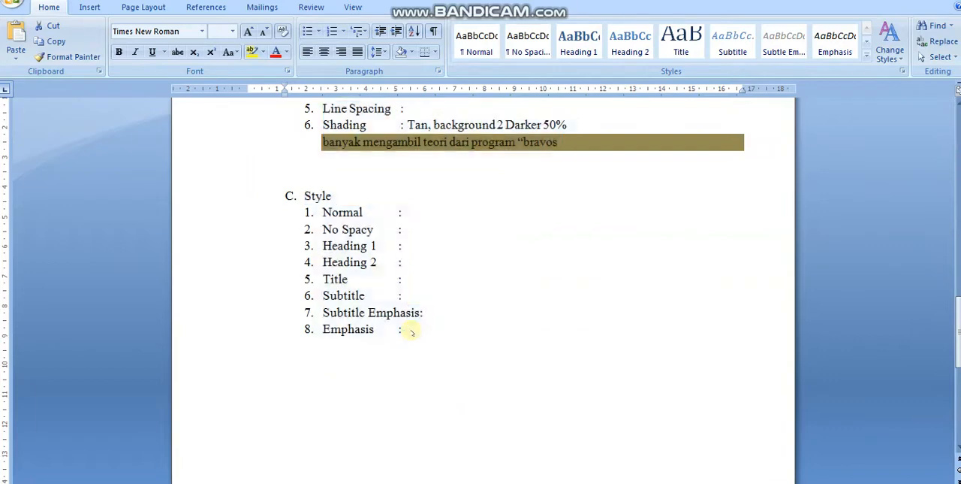
pyautogui.hotkey('ctrl', 'n')
pyautogui.hotkey('ctrl', 'v')
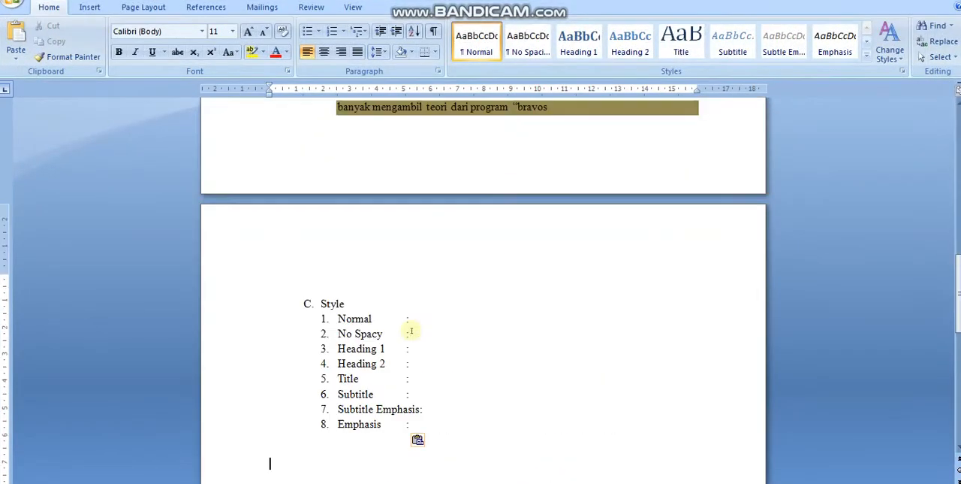
# Step: Review the pasted "Fungsi Microsoft Word" text and the FONT, PHARAGRAF and Style lists below it
pyautogui.moveTo(958, 304); pyautogui.dragTo(956, 150)
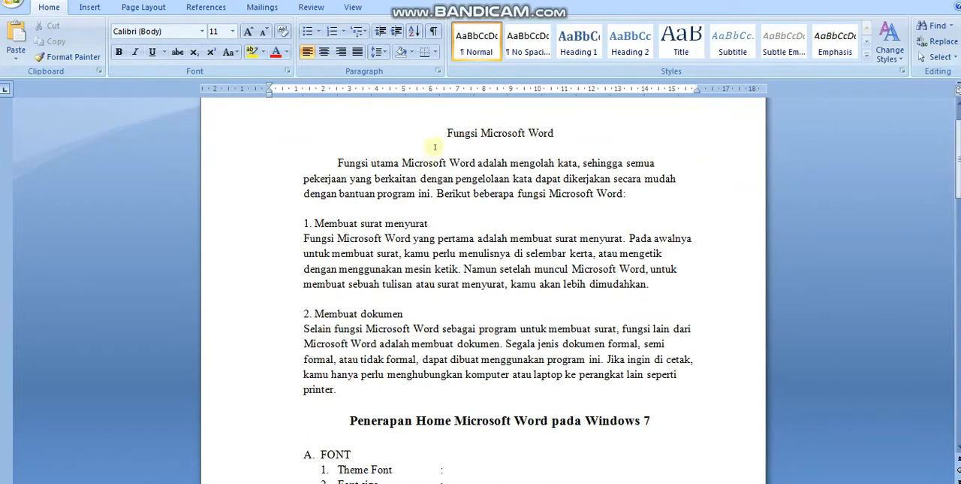
pyautogui.moveTo(436, 133); pyautogui.dragTo(536, 388)
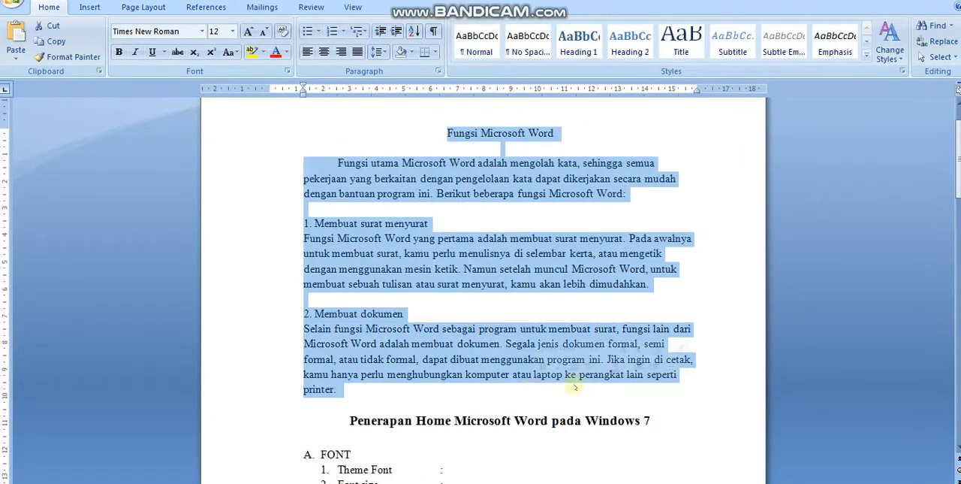
pyautogui.click(701, 399)
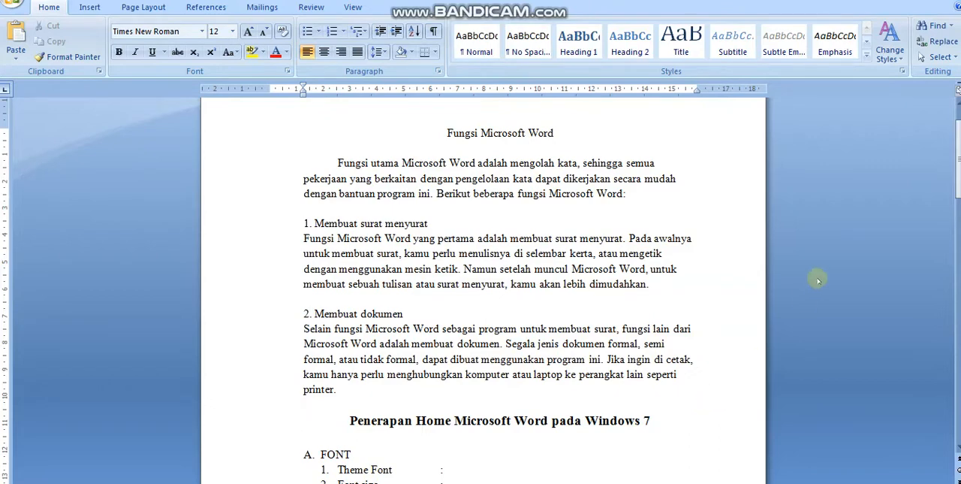
pyautogui.moveTo(958, 165); pyautogui.dragTo(958, 203)
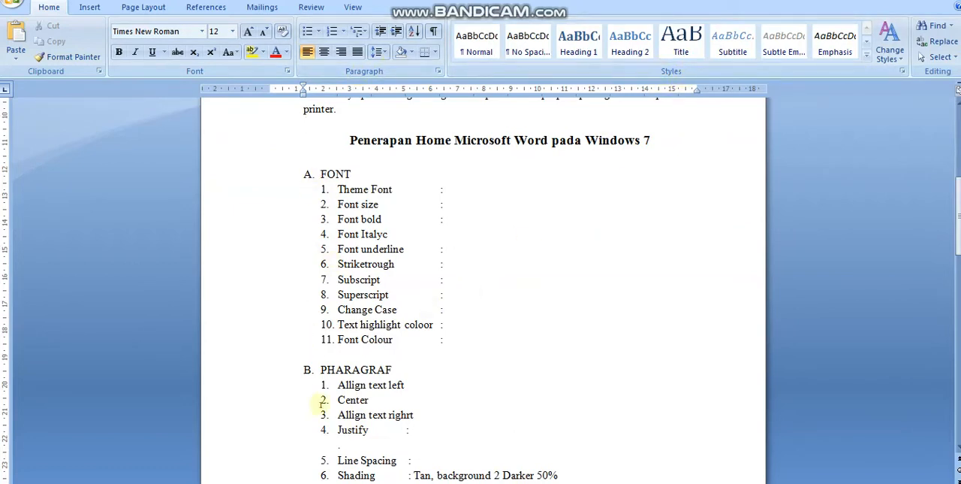
pyautogui.moveTo(958, 215); pyautogui.dragTo(958, 223)
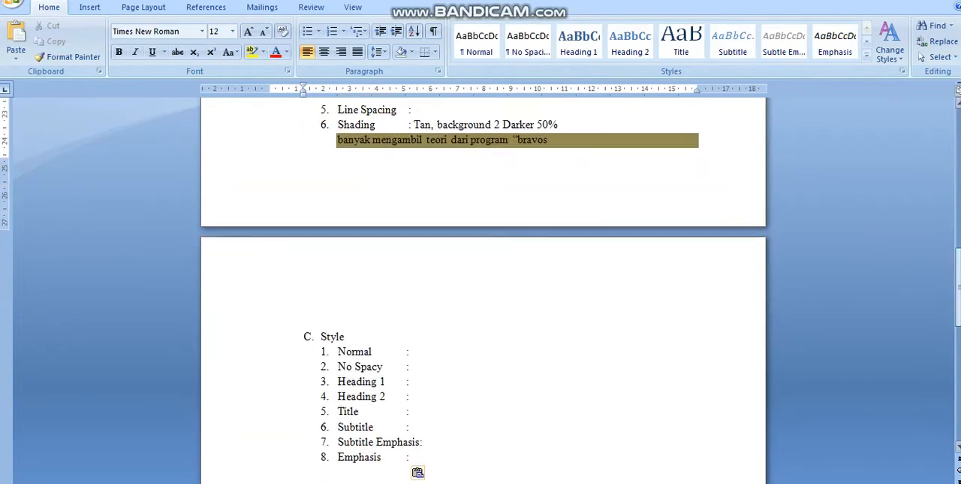
pyautogui.click(403, 328)
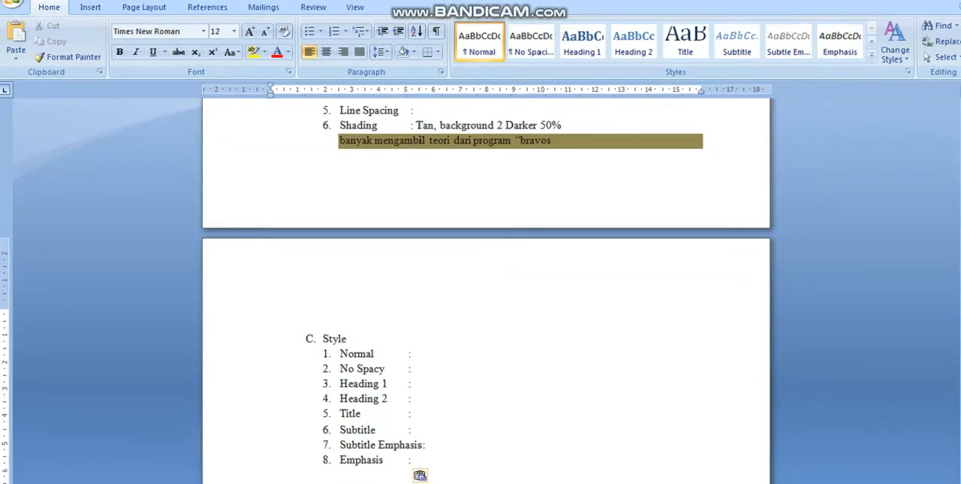
pyautogui.moveTo(958, 342); pyautogui.dragTo(958, 297)
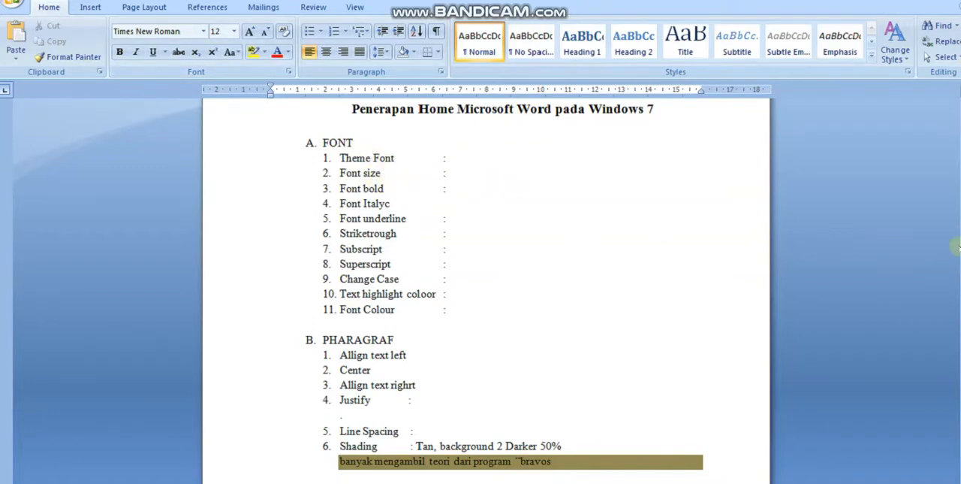
pyautogui.moveTo(960, 250); pyautogui.dragTo(960, 243)
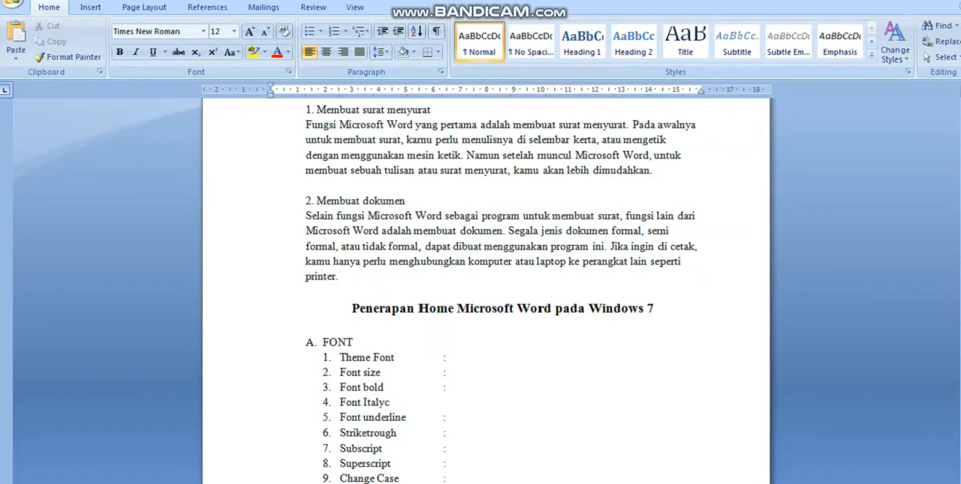
pyautogui.moveTo(960, 220); pyautogui.dragTo(960, 217)
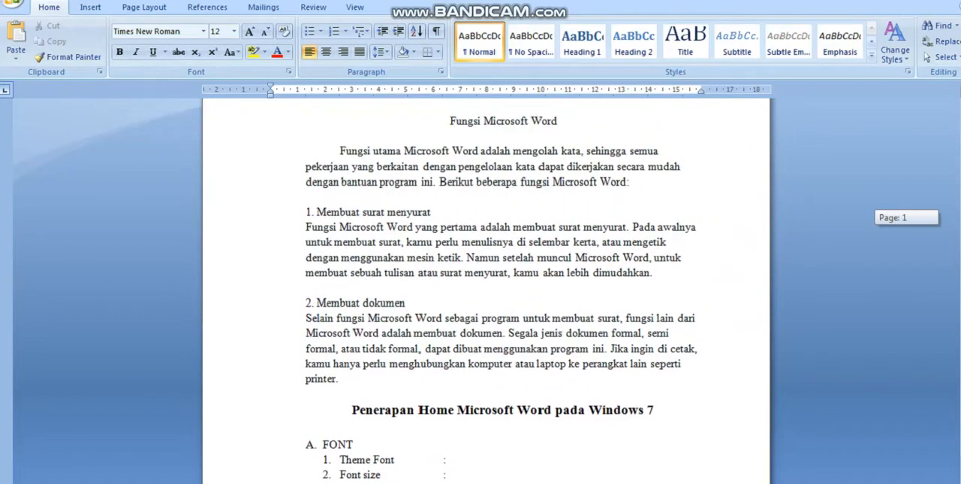
# Step: Set the font of the "Fungsi Microsoft Word" title to Algerian
pyautogui.click(449, 121)
pyautogui.moveTo(485, 125); pyautogui.dragTo(537, 125)
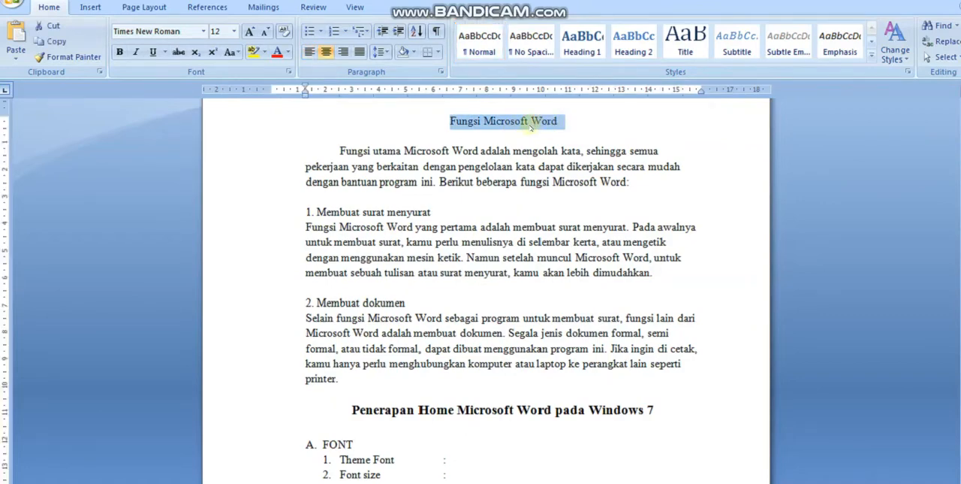
pyautogui.click(202, 32)
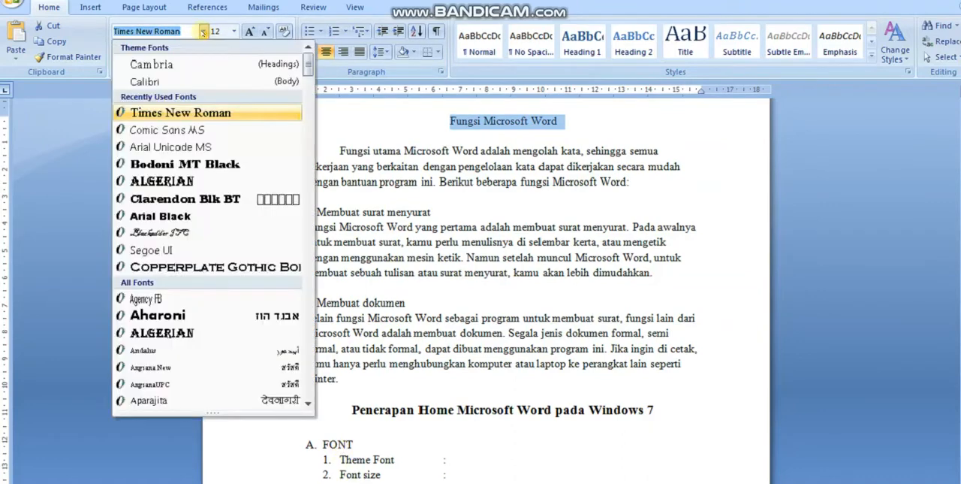
pyautogui.click(191, 181)
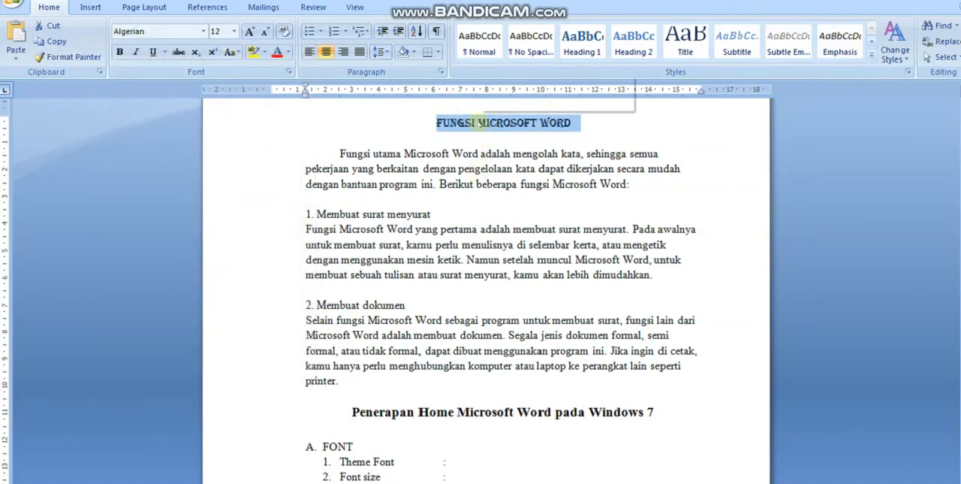
# Step: Copy the Algerian title and paste it as the example after the colon of the Theme Font item
pyautogui.rightClick(479, 122)
pyautogui.click(513, 147)
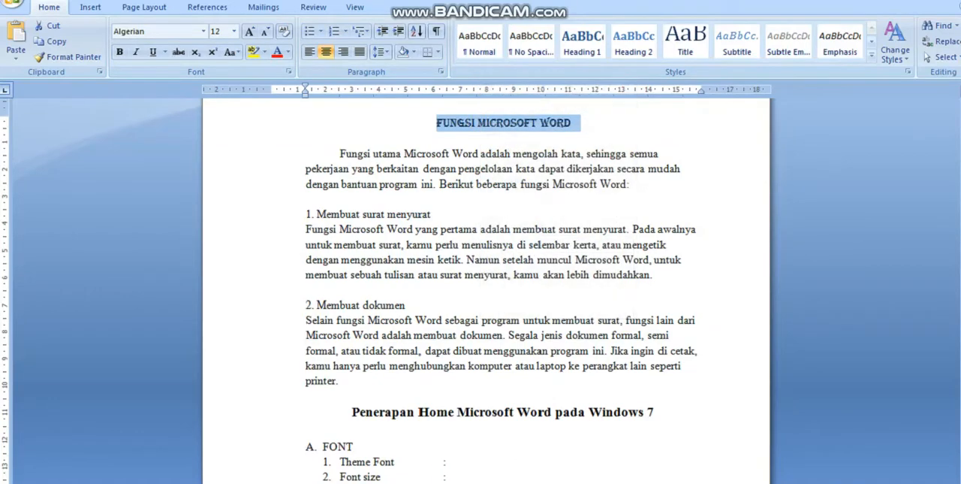
pyautogui.click(455, 459)
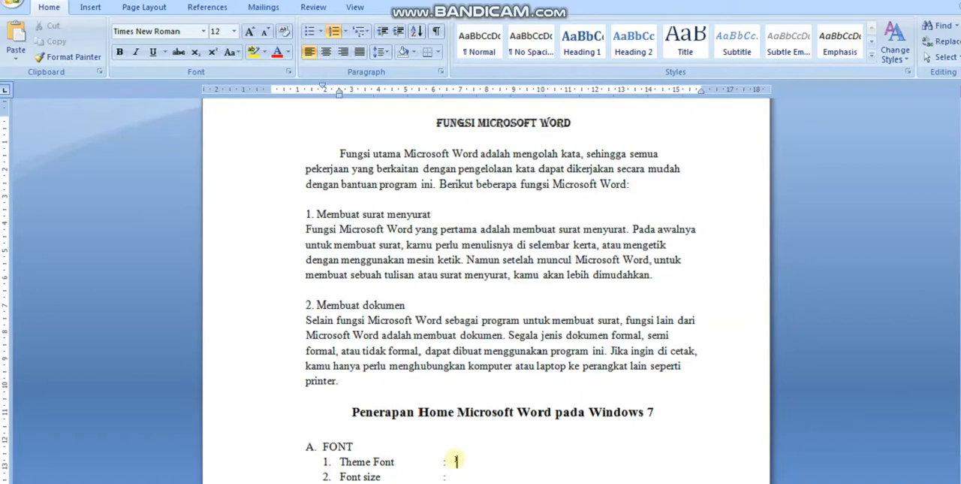
pyautogui.hotkey('ctrl', 'v')
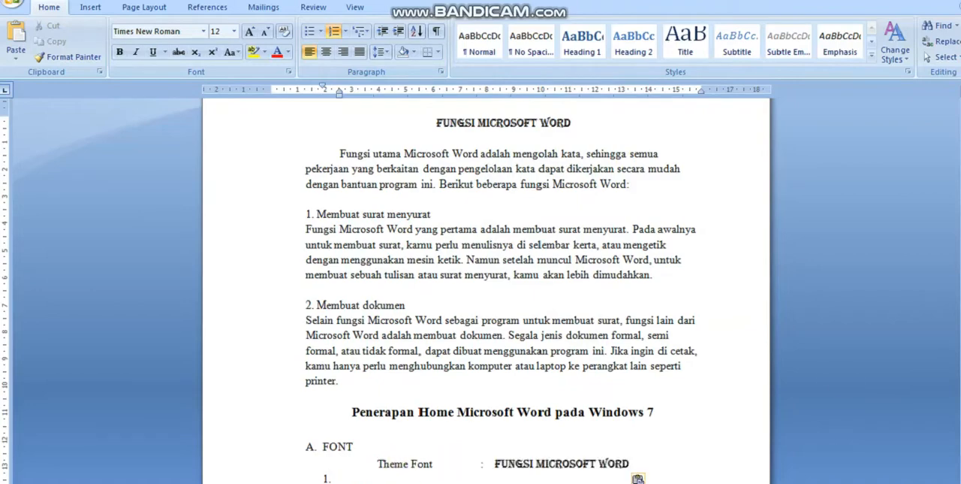
# Step: Restore Theme Font as item 1 of the FONT list and delete the empty numbered line beneath it
pyautogui.scroll(-2, 486, 286)
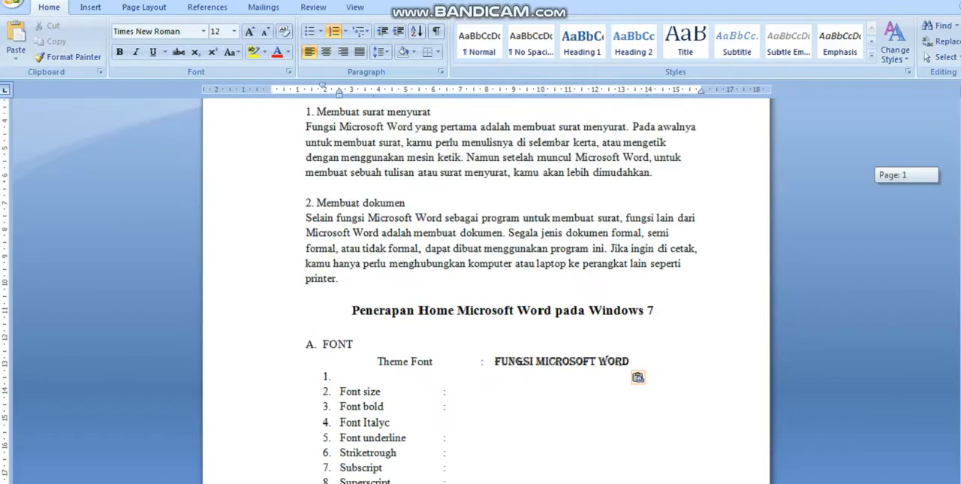
pyautogui.click(370, 359)
pyautogui.press('BackSpace')
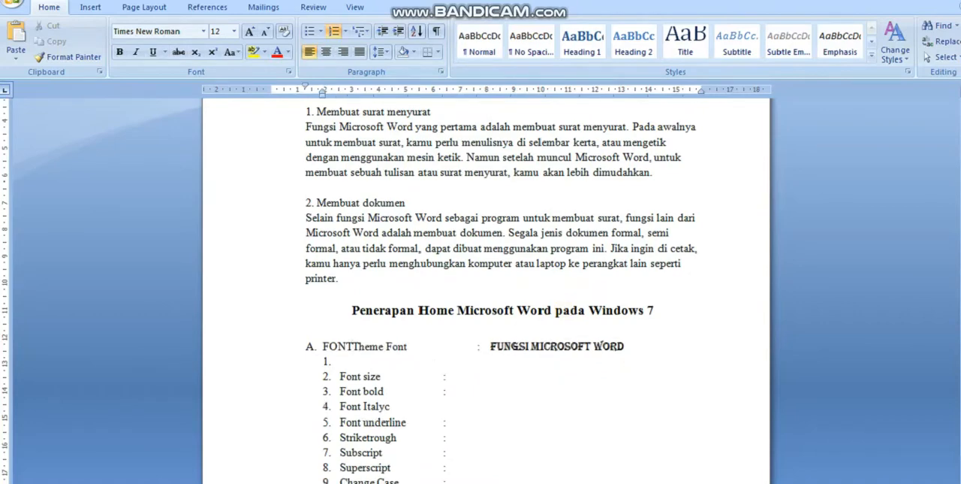
pyautogui.press('Return')
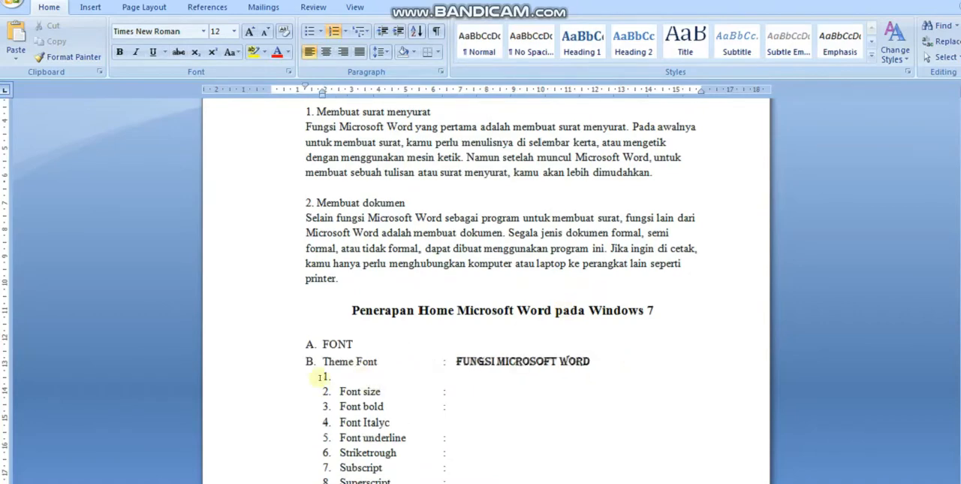
pyautogui.press('BackSpace')
pyautogui.write('1')
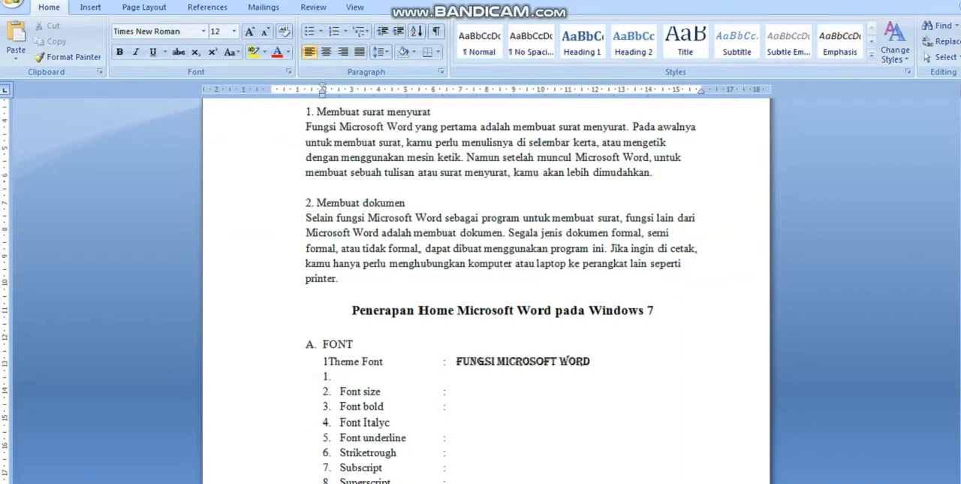
pyautogui.write('.')
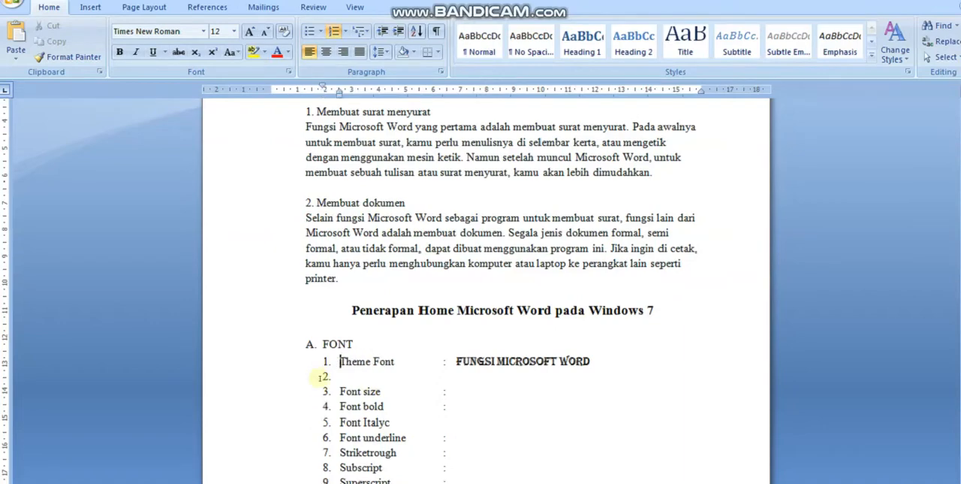
pyautogui.click(340, 376)
pyautogui.press('Delete')
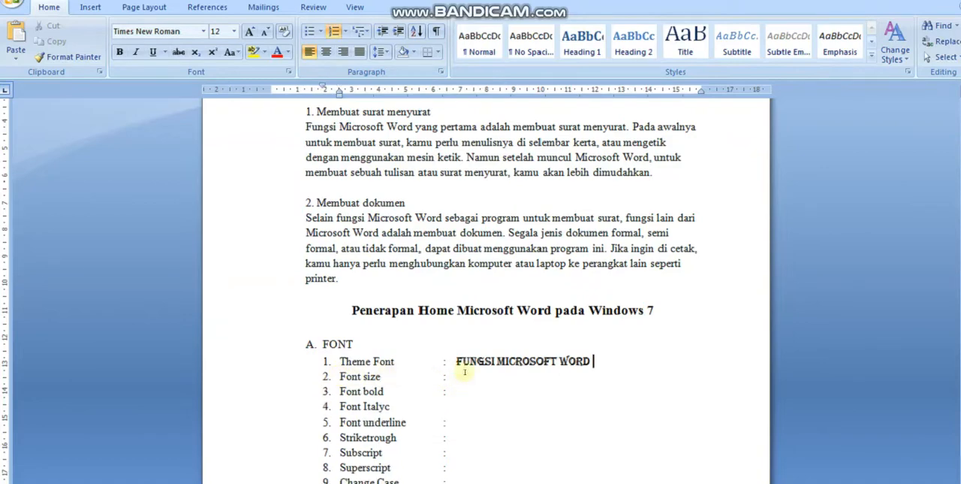
# Step: Set the font size of the "Fungsi Microsoft Word" title at the start of the document to 14
pyautogui.scroll(4, 486, 293)
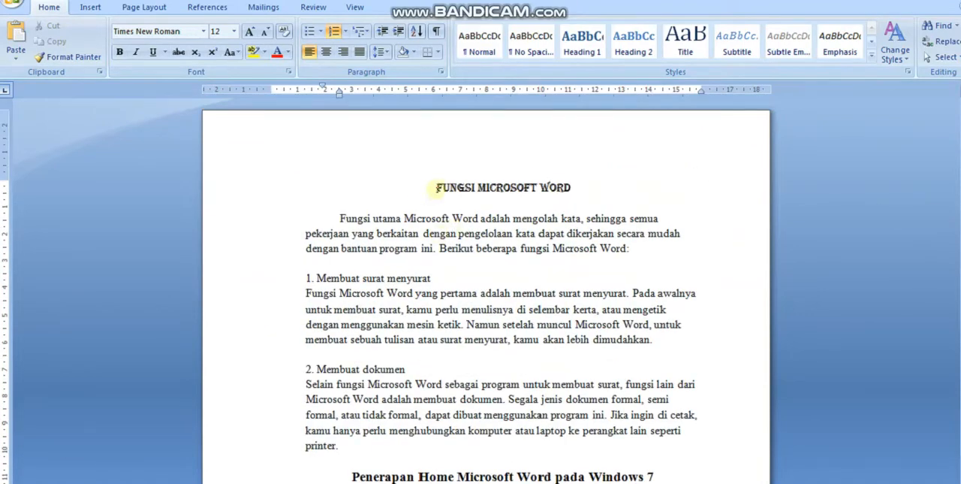
pyautogui.moveTo(436, 188); pyautogui.dragTo(565, 187)
pyautogui.hotkey('ctrl', 'c')
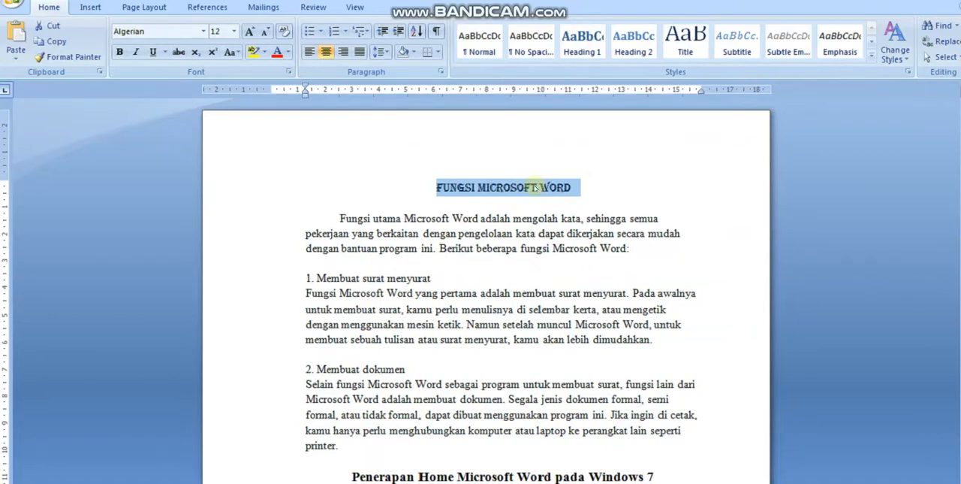
pyautogui.rightClick(535, 188)
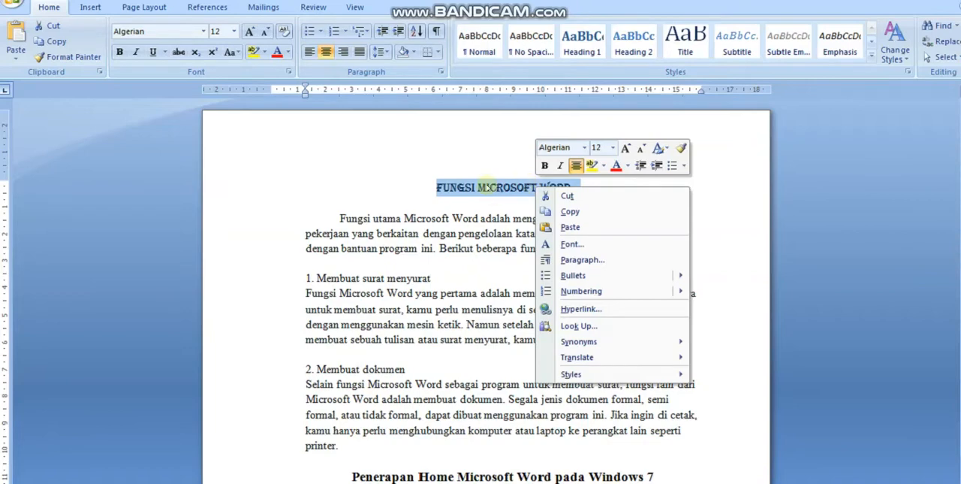
pyautogui.press('Escape')
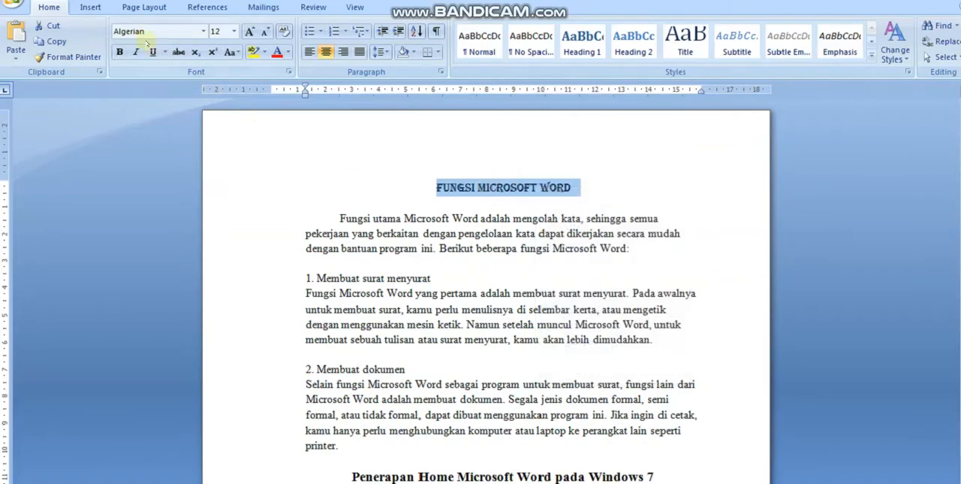
pyautogui.click(234, 31)
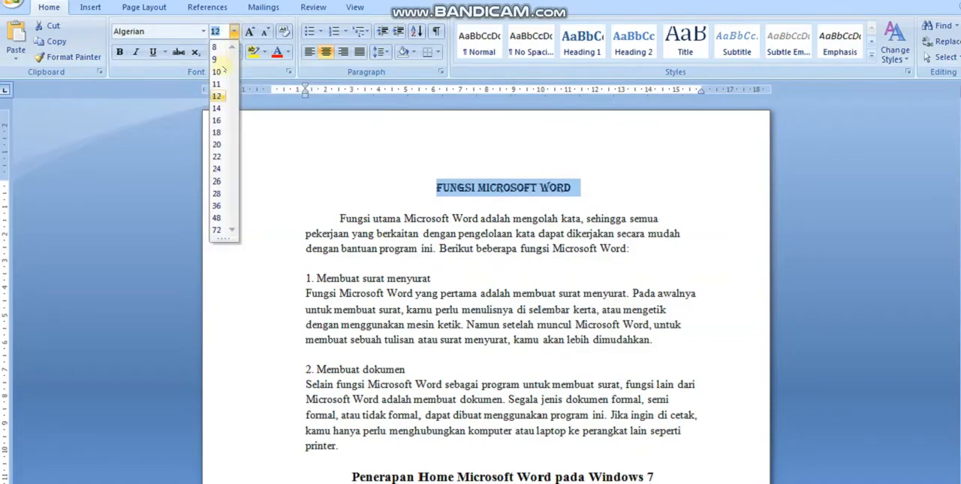
pyautogui.click(218, 109)
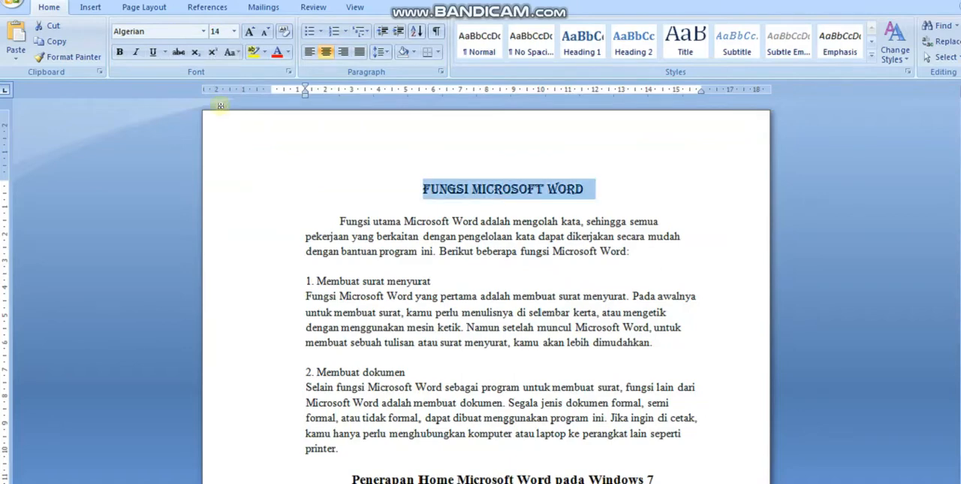
# Step: Paste the copied Algerian title as the example after the colon of the Font size item
pyautogui.moveTo(960, 148); pyautogui.dragTo(960, 160)
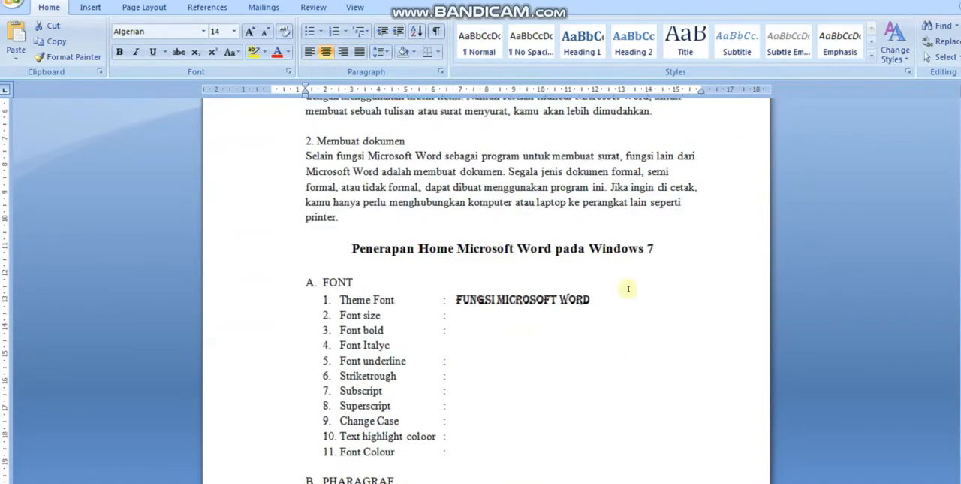
pyautogui.click(464, 317)
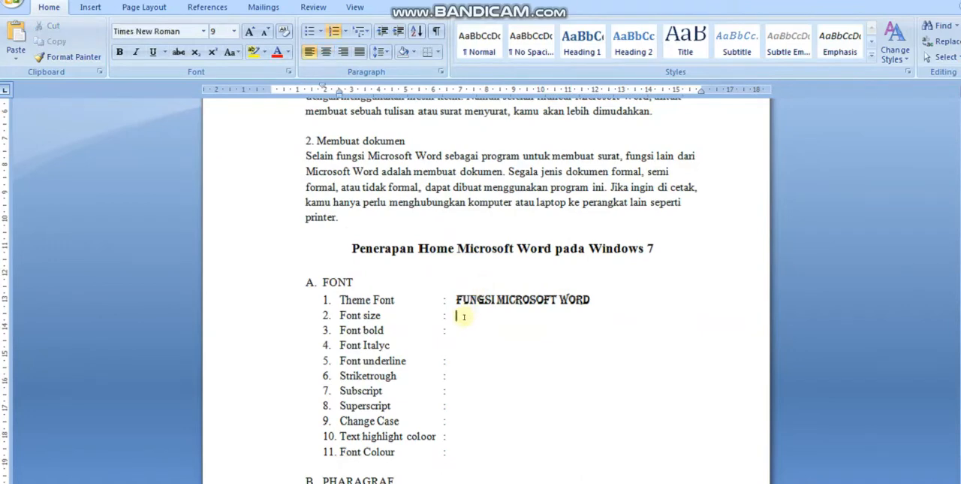
pyautogui.hotkey('ctrl', 'v')
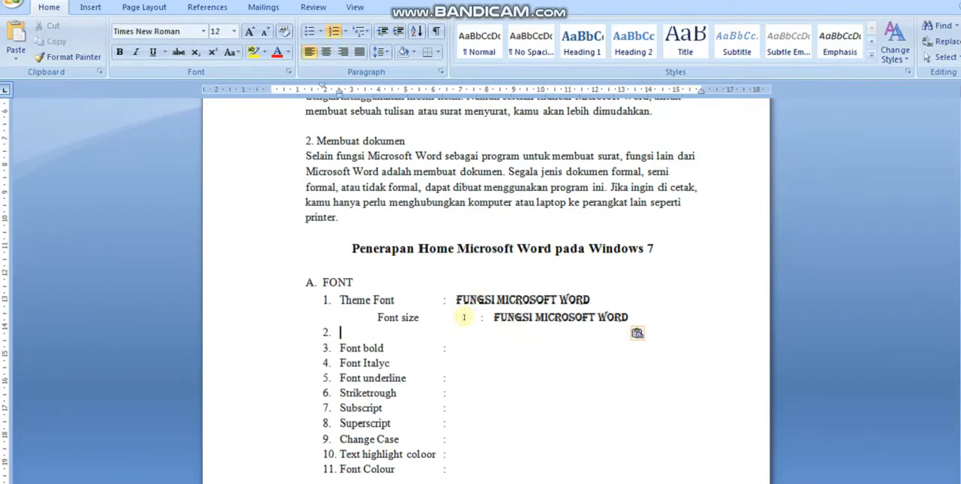
# Step: Restore Font size as item 2 of the FONT list and remove the empty numbered line beneath it
pyautogui.click(373, 317)
pyautogui.press('BackSpace')
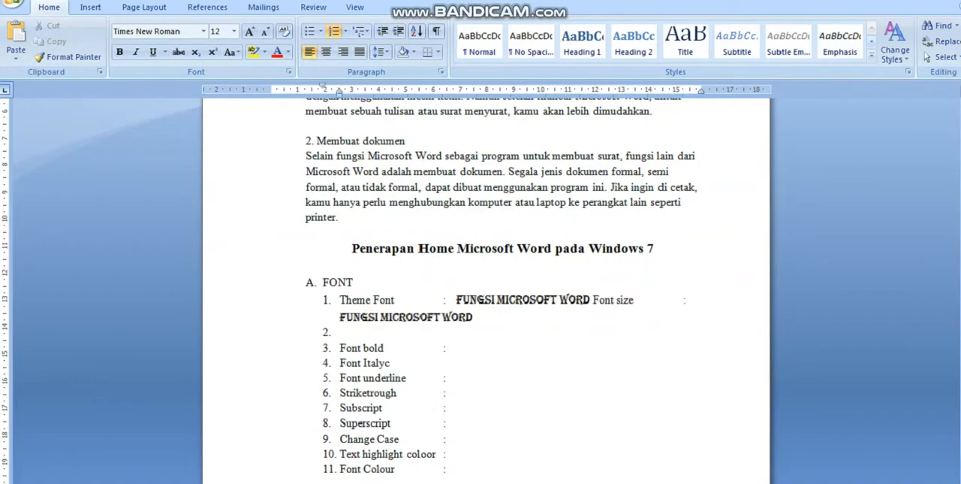
pyautogui.press('Return')
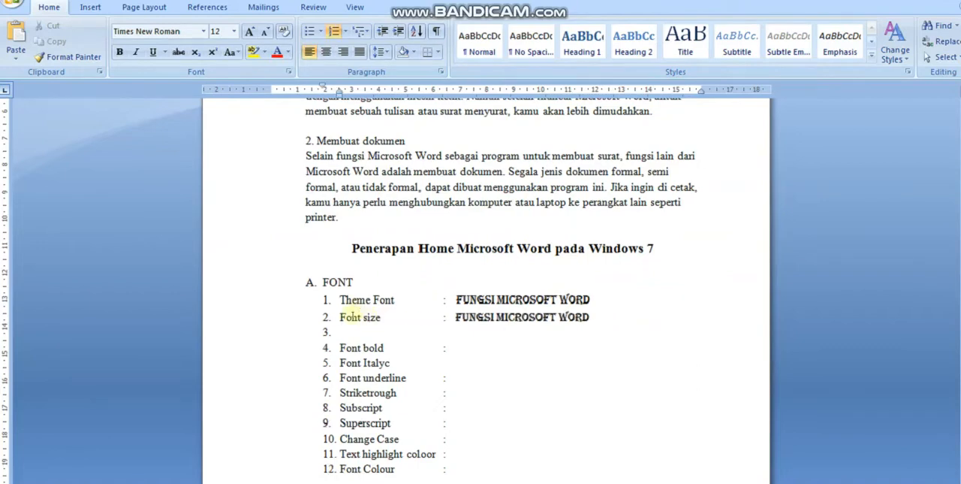
pyautogui.click(349, 337)
pyautogui.press('BackSpace')
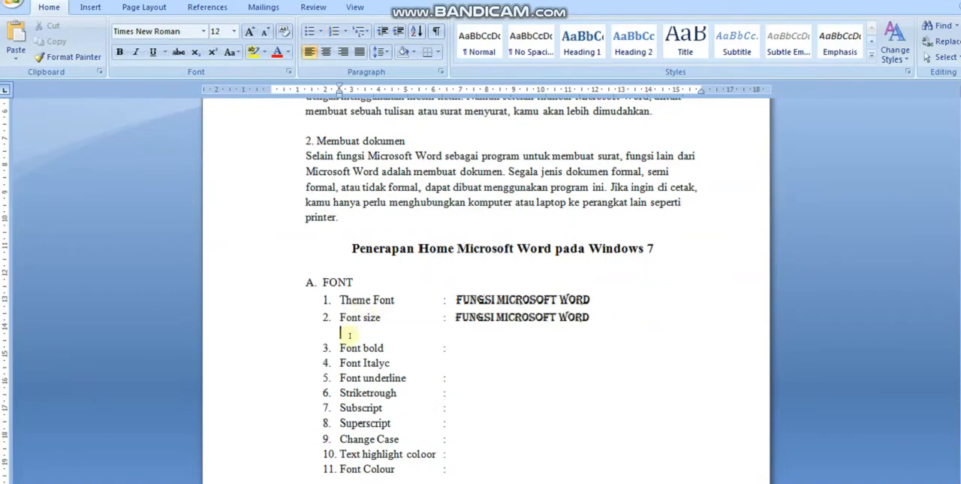
pyautogui.press('BackSpace')
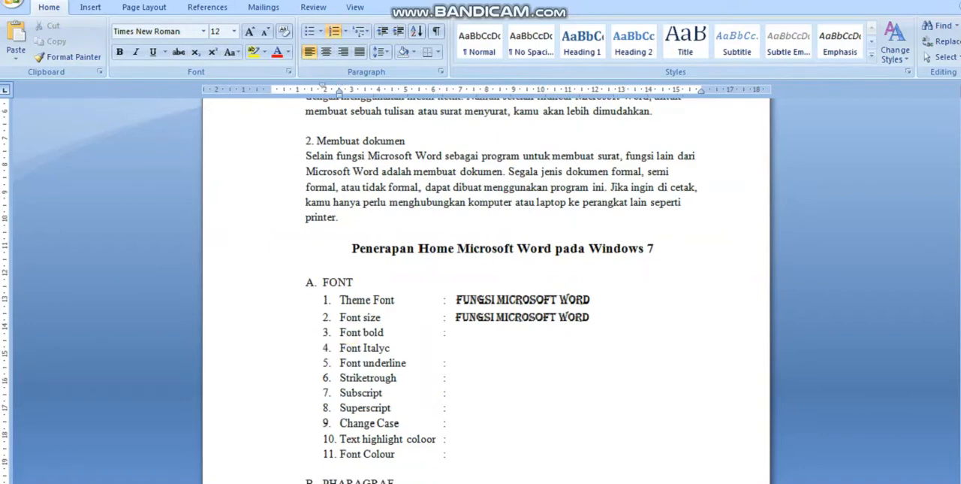
# Step: Add the font name "Algerian" before the colon of the Theme Font item, keeping the colon aligned with the list
pyautogui.click(401, 300)
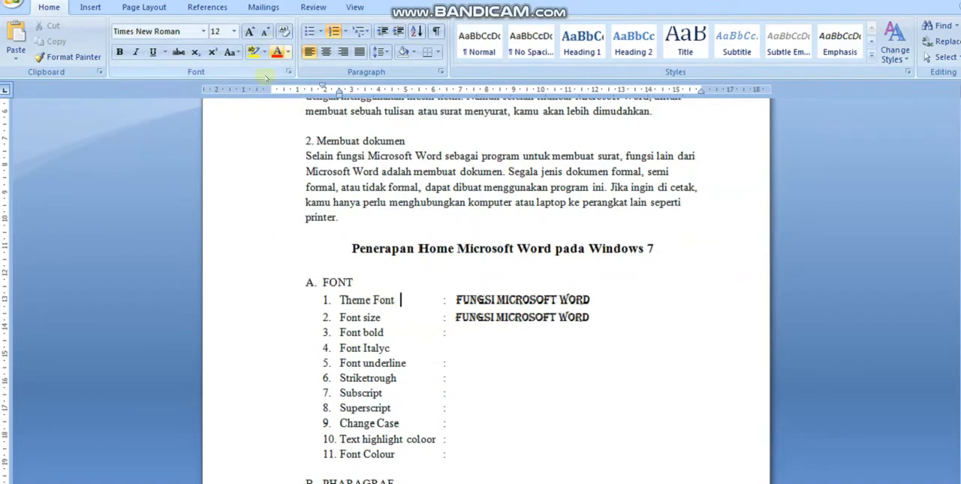
pyautogui.click(510, 299)
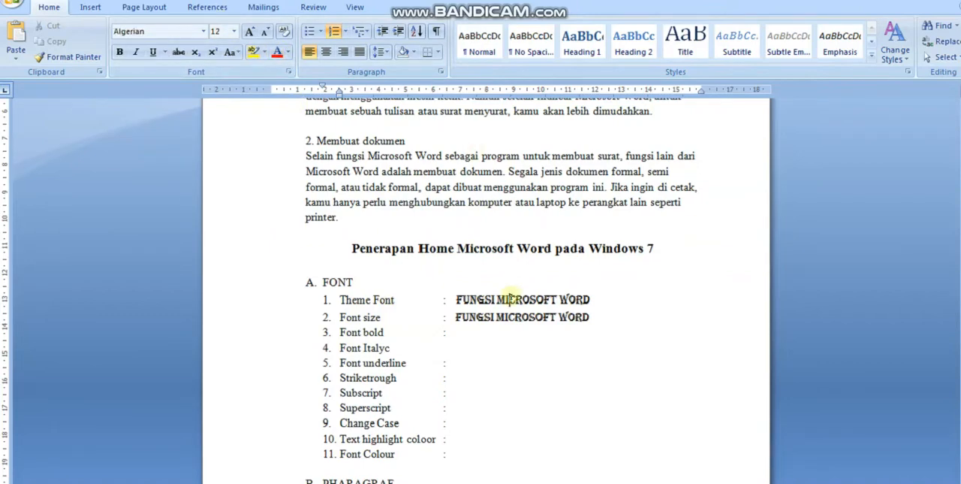
pyautogui.click(401, 299)
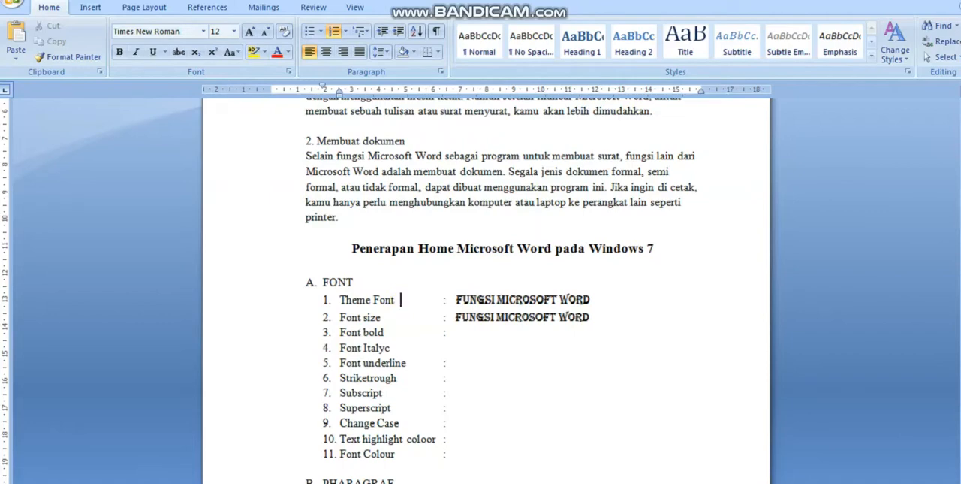
pyautogui.write('Algeri')
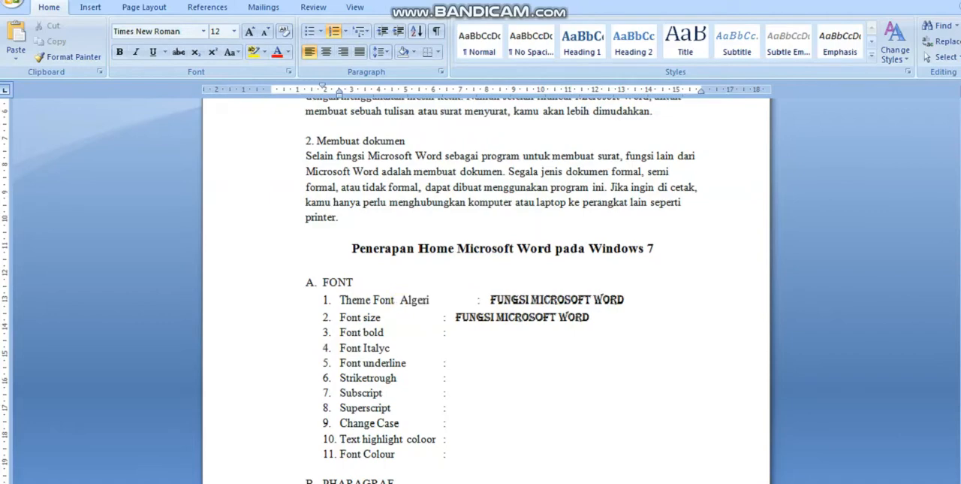
pyautogui.write('an')
pyautogui.press('Delete')
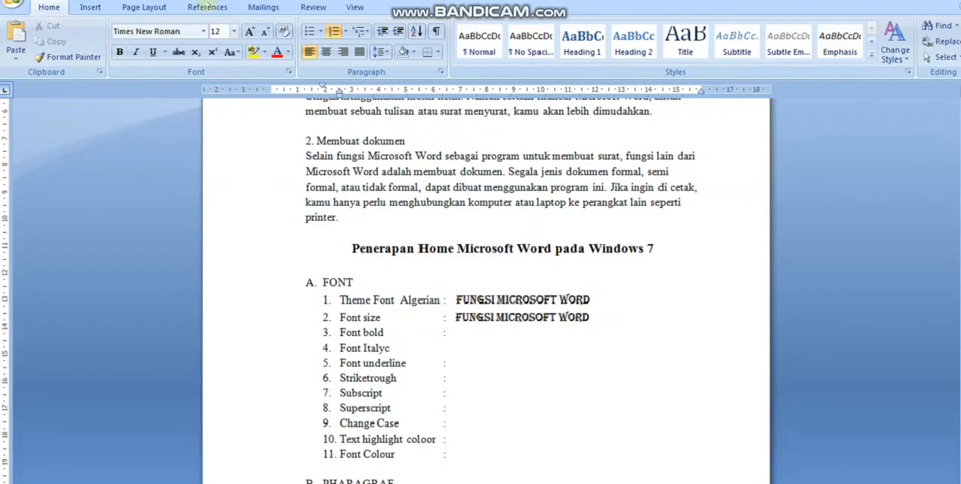
# Step: Check the title's font size and enter 14 before the colon of the Font size item
pyautogui.click(515, 317)
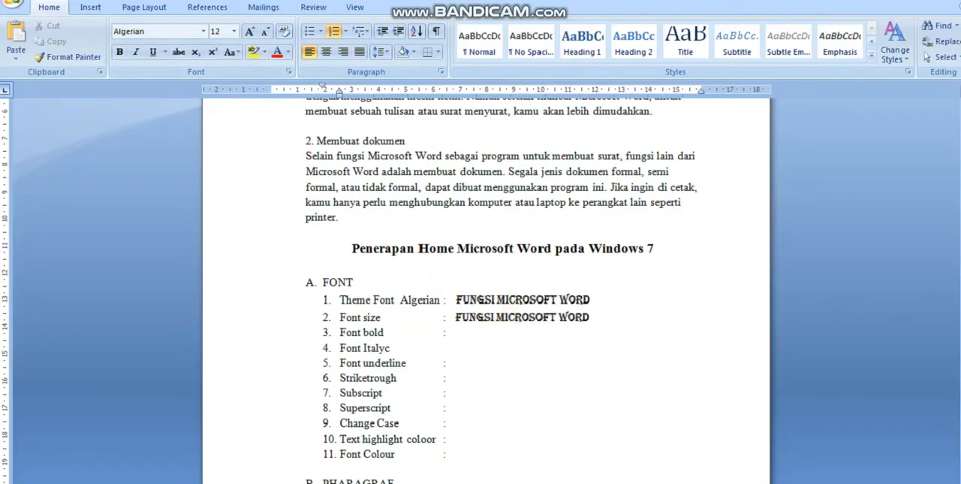
pyautogui.moveTo(960, 228); pyautogui.dragTo(960, 175)
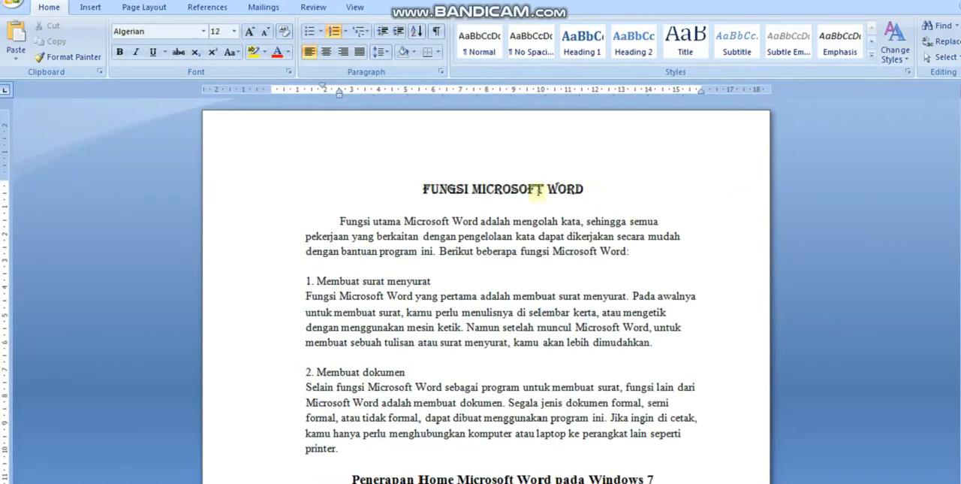
pyautogui.click(501, 187)
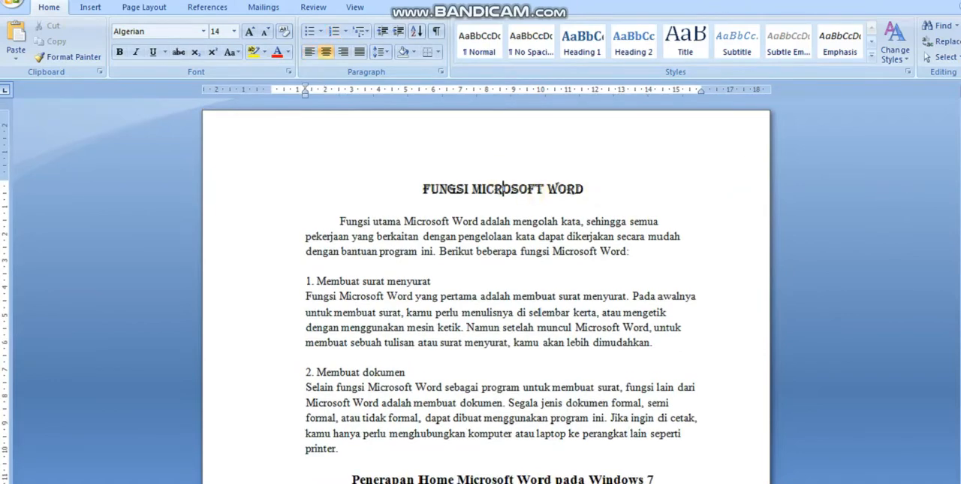
pyautogui.moveTo(960, 151); pyautogui.dragTo(960, 176)
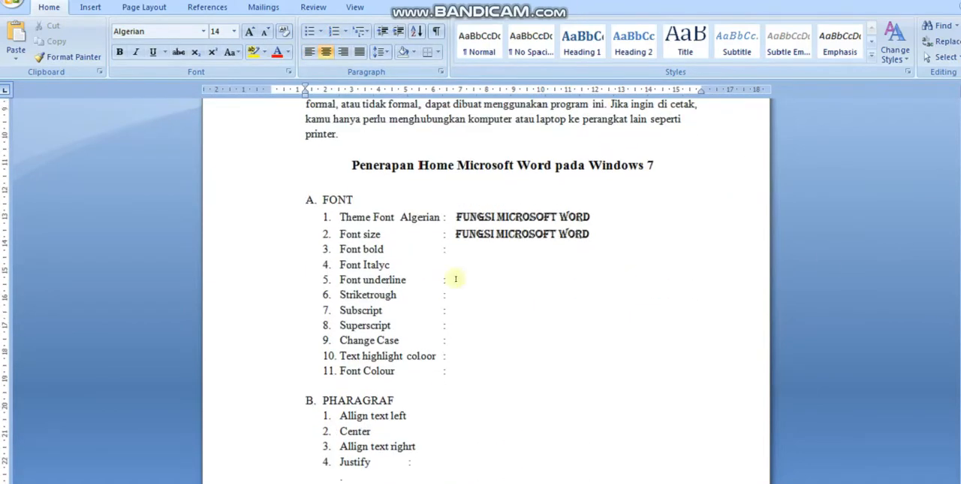
pyautogui.click(421, 237)
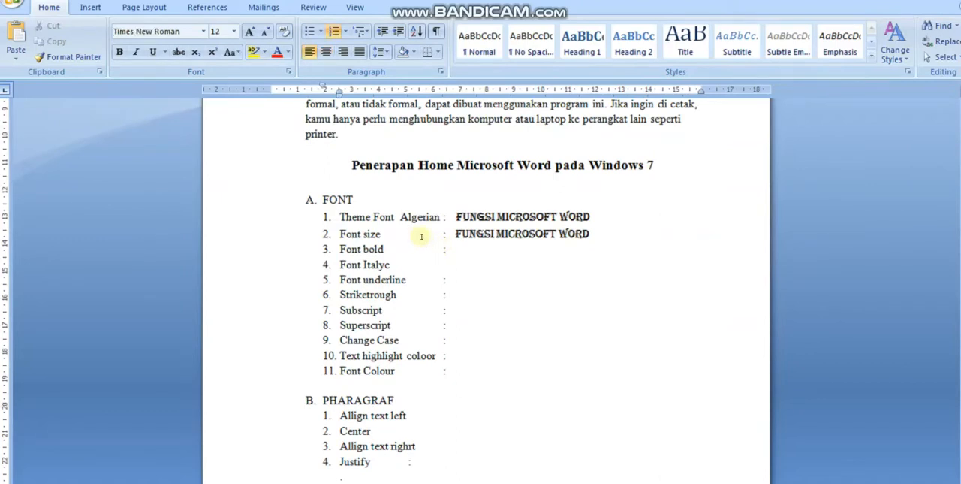
pyautogui.write('14')
pyautogui.click(456, 258)
# Step: Make the words "Fungsi utama Microsoft Word" at the start of the first paragraph bold
pyautogui.moveTo(960, 242); pyautogui.dragTo(960, 180)
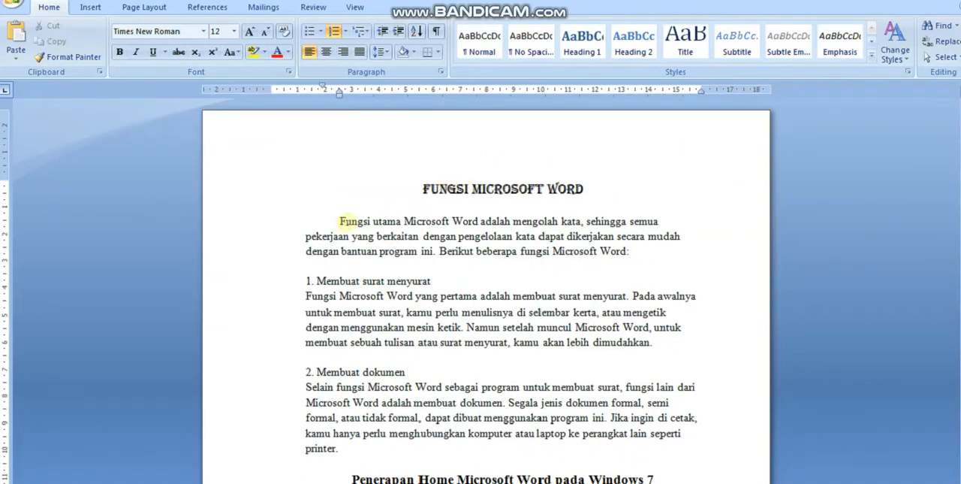
pyautogui.moveTo(342, 221); pyautogui.dragTo(663, 221)
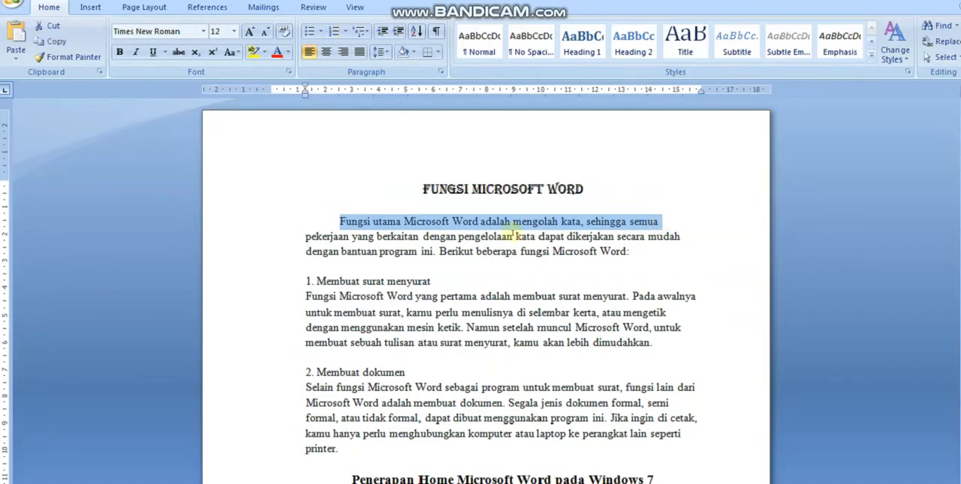
pyautogui.click(463, 220)
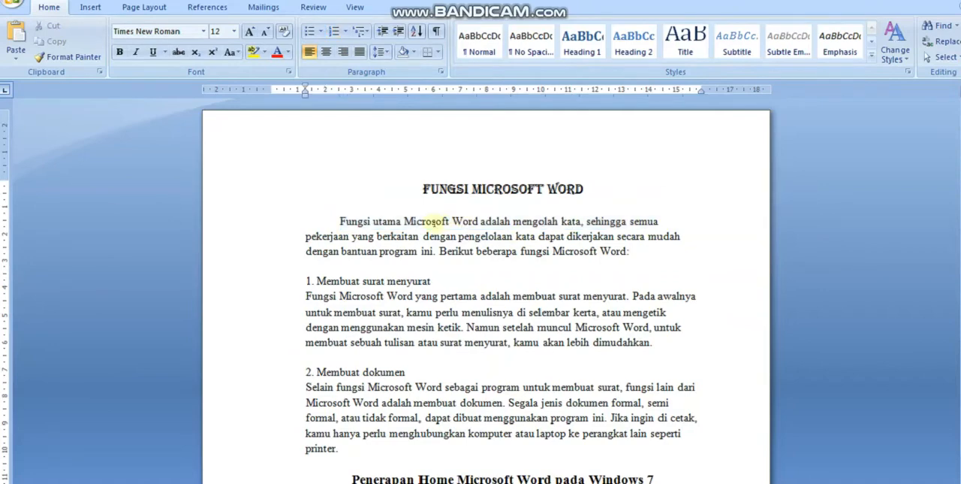
pyautogui.click(447, 220)
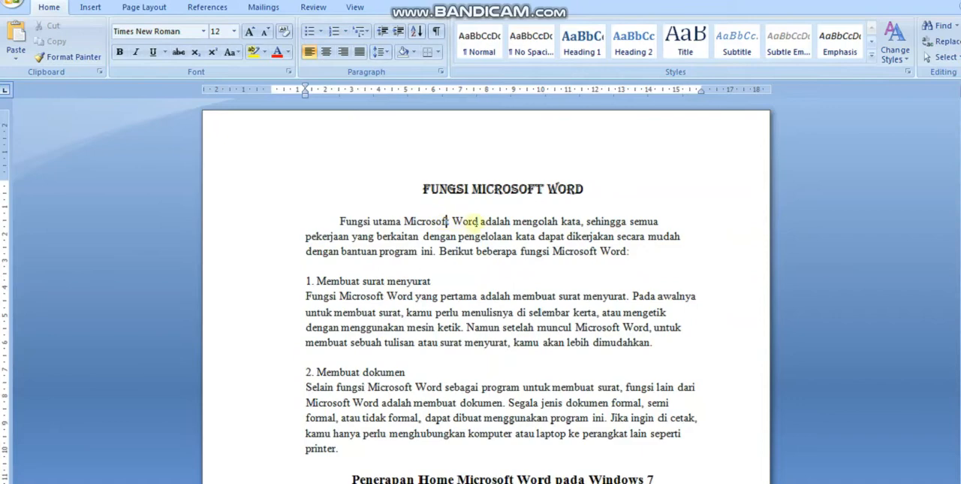
pyautogui.click(479, 221)
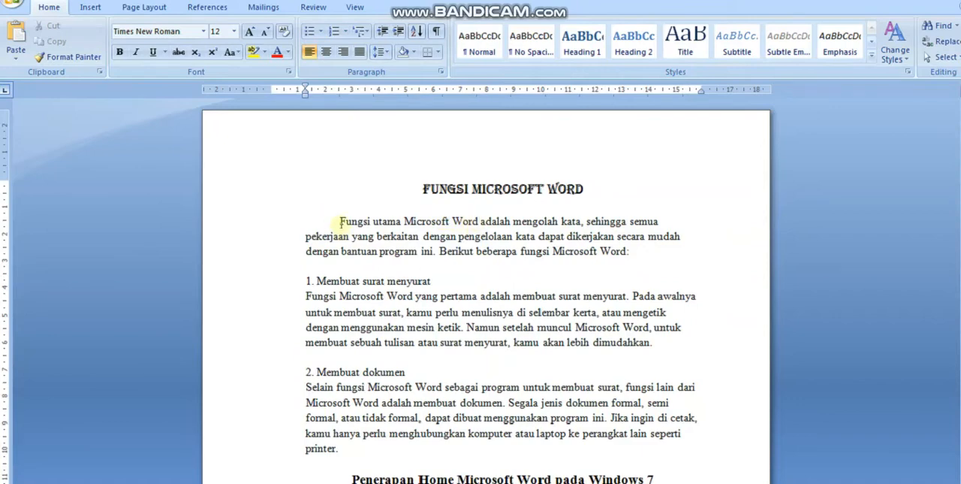
pyautogui.moveTo(336, 221); pyautogui.dragTo(480, 220)
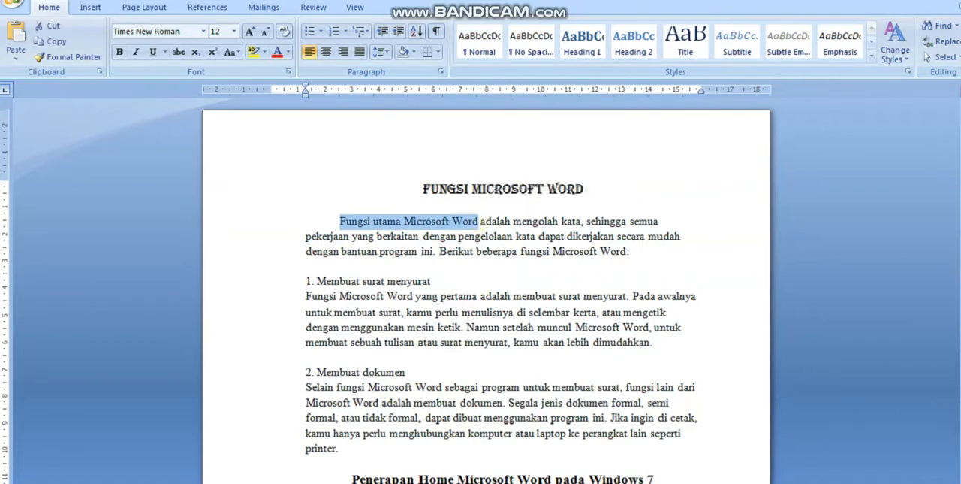
pyautogui.moveTo(960, 151)
pyautogui.mouseDown()
pyautogui.moveTo(960, 169)
pyautogui.moveTo(960, 151)
pyautogui.mouseUp()
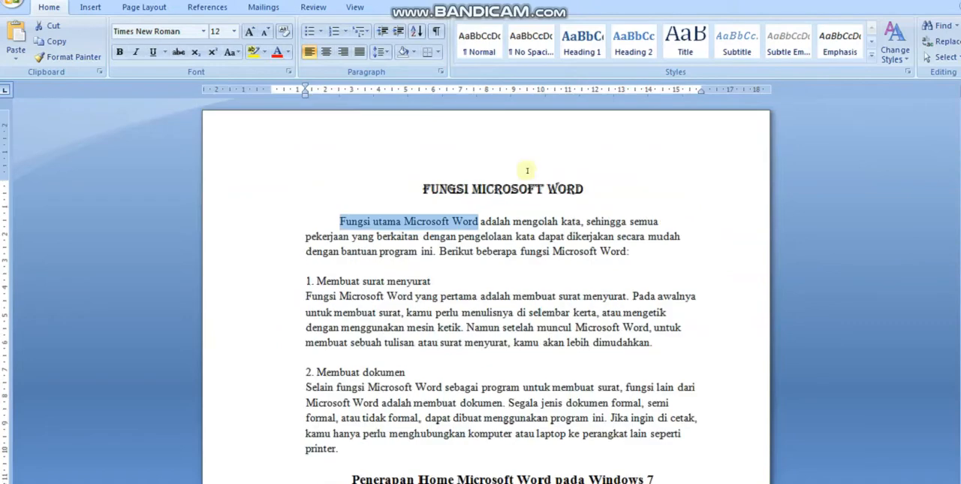
pyautogui.click(119, 52)
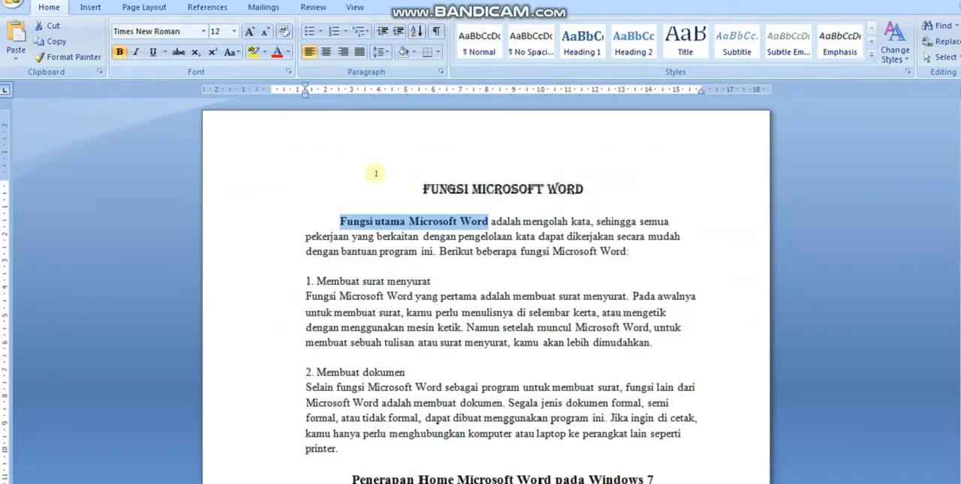
# Step: Copy the bold phrase "Fungsi utama Microsoft Word" and paste it as the example after the colon of the Font bold item
pyautogui.rightClick(383, 217)
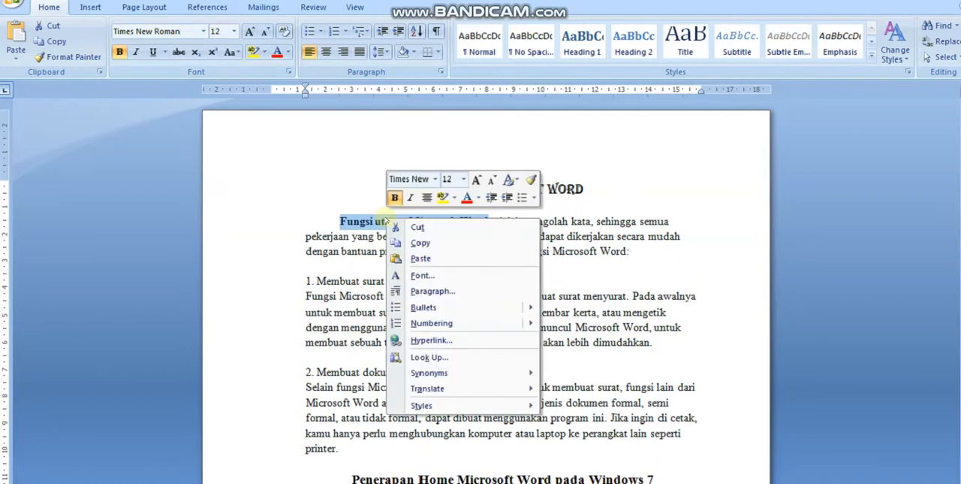
pyautogui.click(415, 241)
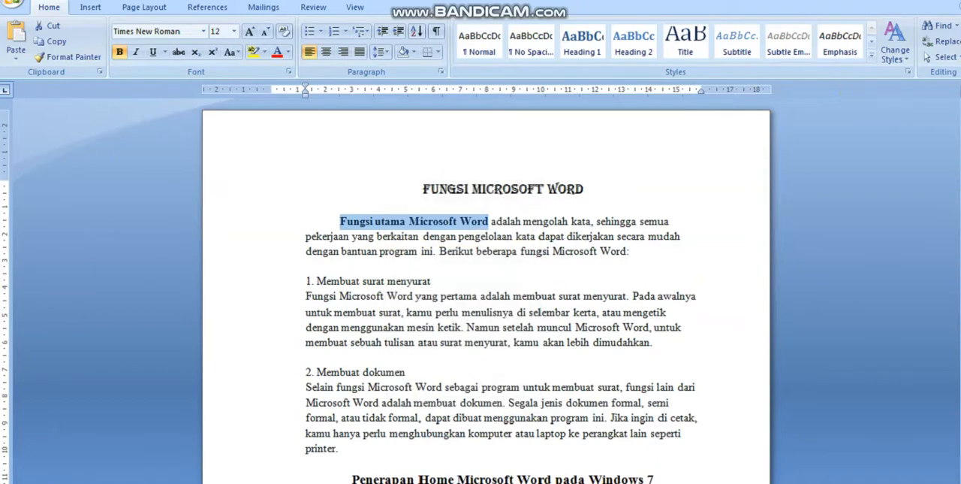
pyautogui.scroll(-6, 568, 301)
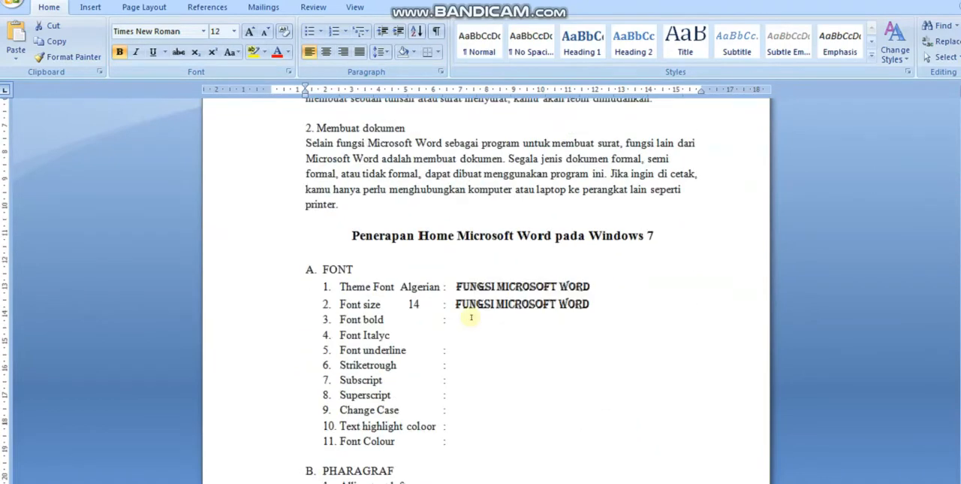
pyautogui.click(457, 321)
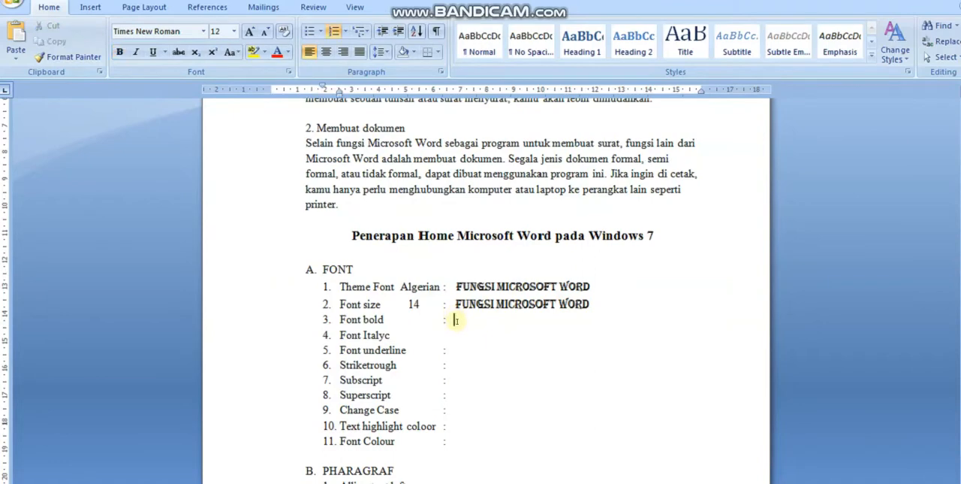
pyautogui.hotkey('ctrl', 'v')
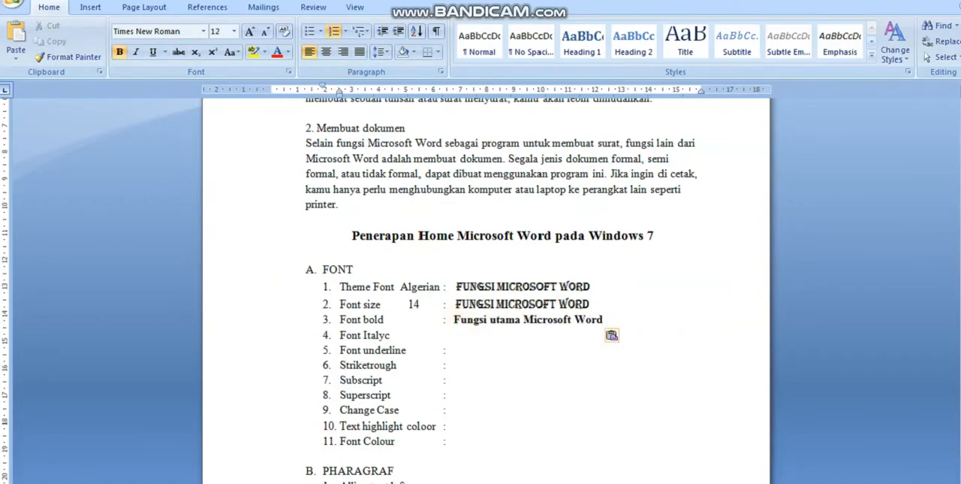
# Step: Italicize the words "adalah mengolah kata, sehingga semua" in the first line of the opening paragraph
pyautogui.moveTo(959, 216); pyautogui.dragTo(959, 185)
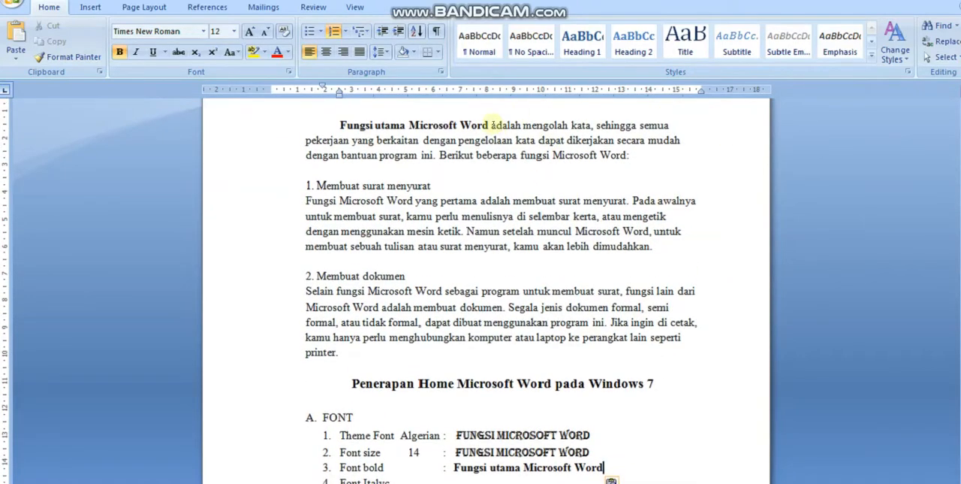
pyautogui.moveTo(494, 125); pyautogui.dragTo(670, 126)
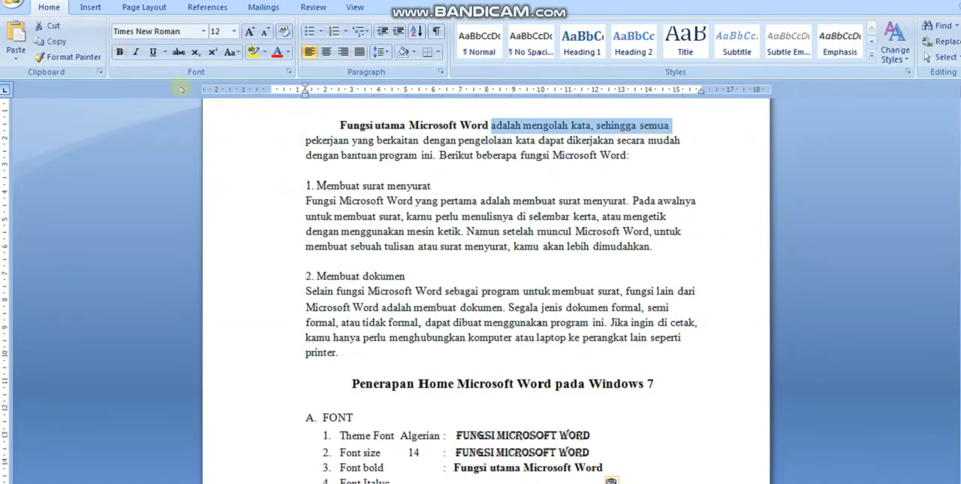
pyautogui.click(136, 52)
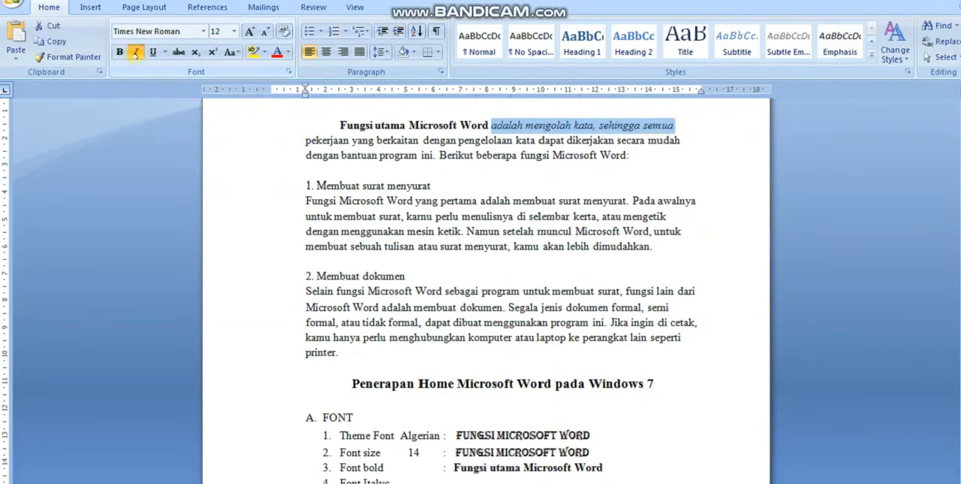
# Step: Copy the italic phrase "adalah mengolah kata, sehingga semua" and paste it as the Font Italyc example, adding the missing colon before it
pyautogui.rightClick(520, 127)
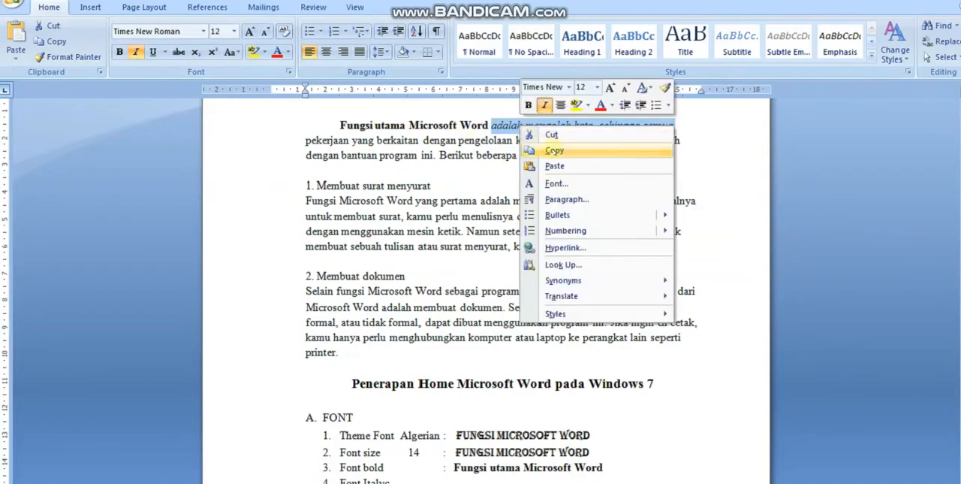
pyautogui.click(554, 150)
pyautogui.scroll(-7, 486, 285)
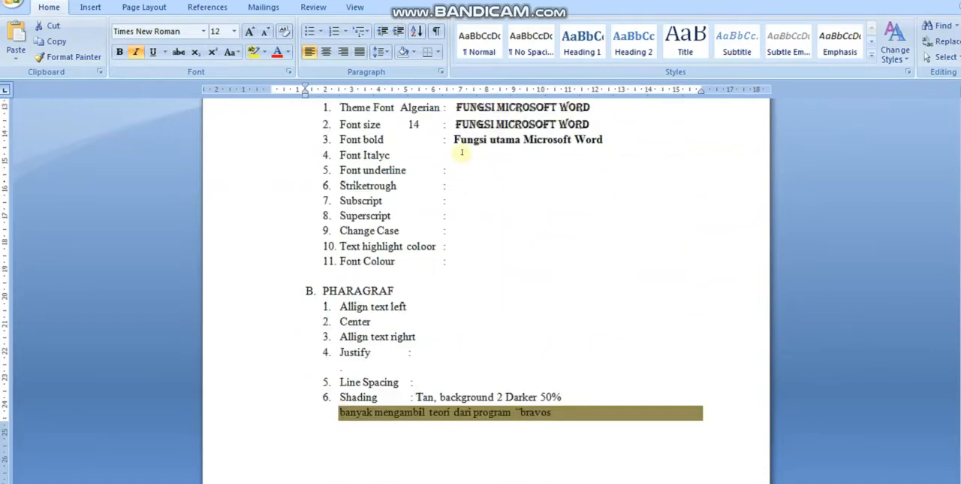
pyautogui.click(443, 156)
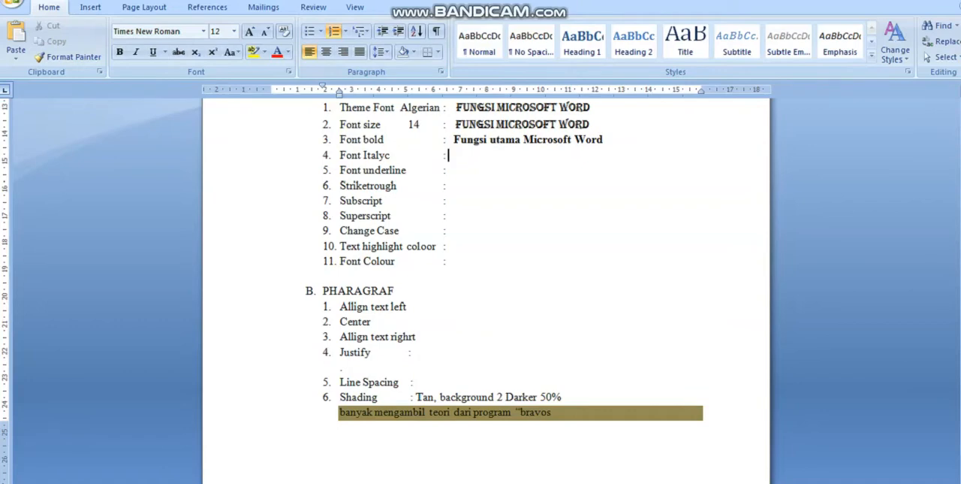
pyautogui.hotkey('ctrl', 'v')
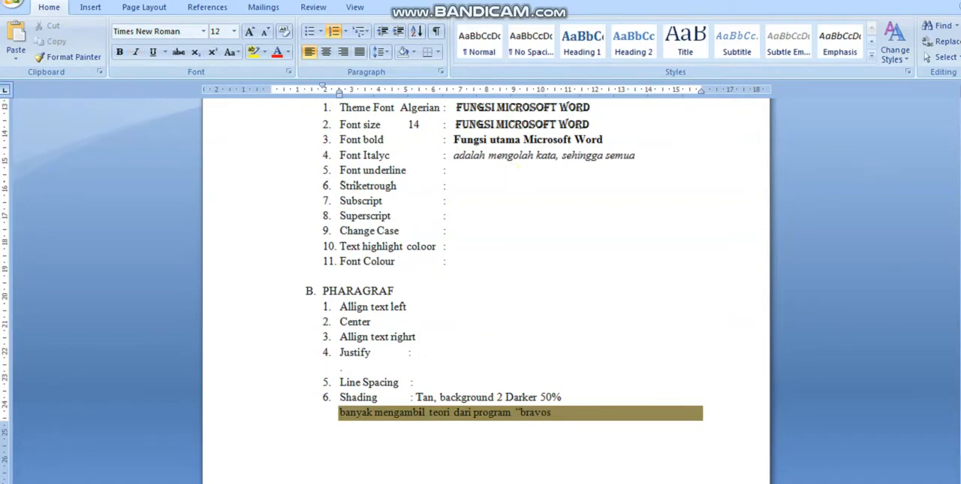
pyautogui.scroll(6, 487, 286)
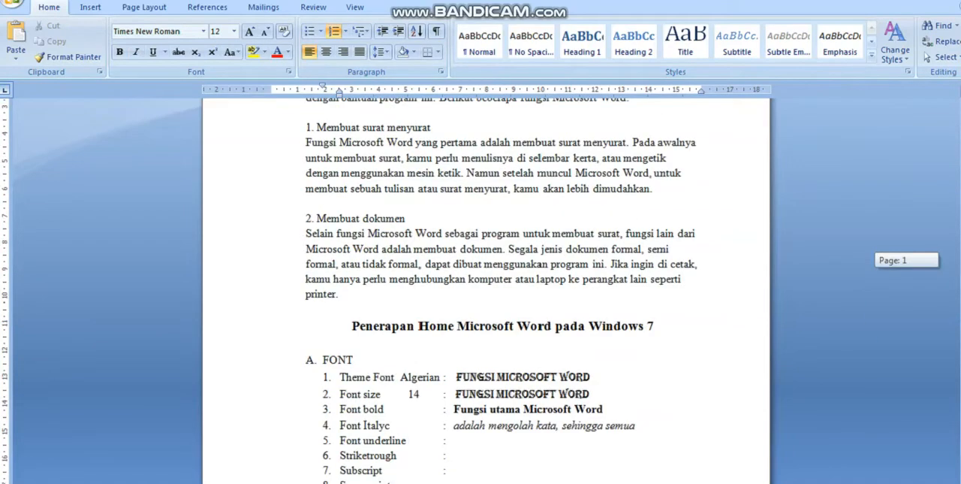
pyautogui.scroll(4, 904, 189)
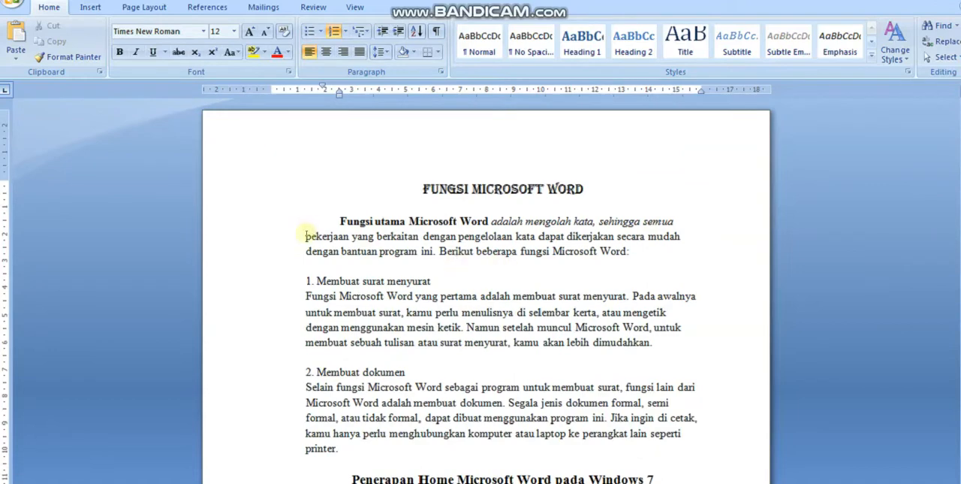
pyautogui.moveTo(305, 239); pyautogui.dragTo(682, 237)
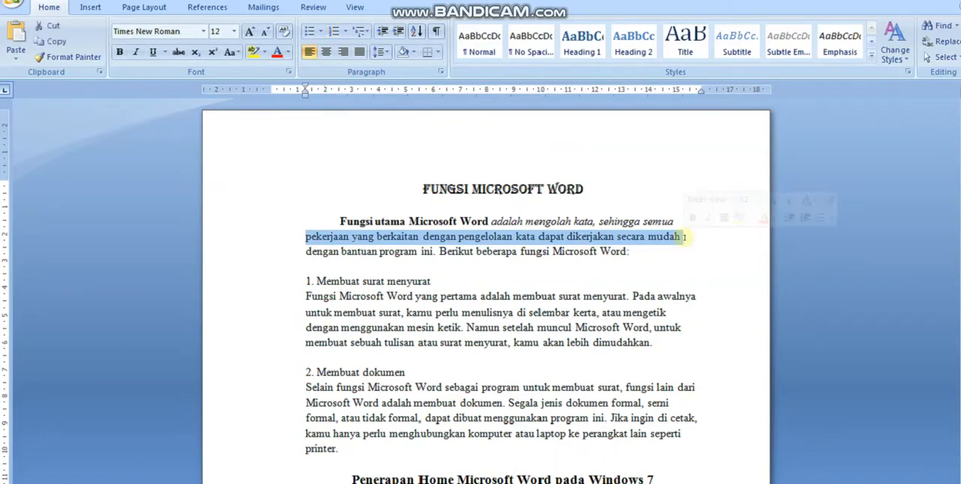
pyautogui.click(480, 238)
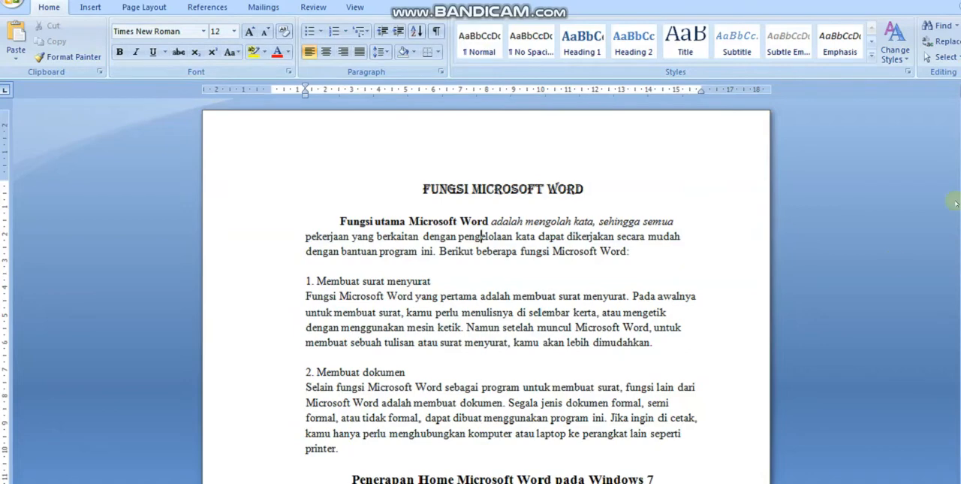
pyautogui.moveTo(960, 181); pyautogui.dragTo(959, 223)
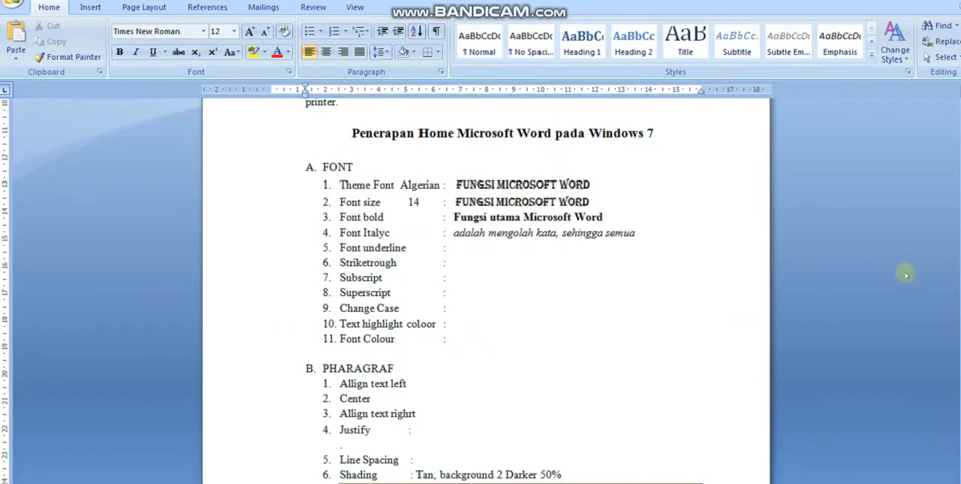
pyautogui.moveTo(960, 248)
pyautogui.mouseDown()
pyautogui.moveTo(960, 274)
pyautogui.moveTo(959, 247)
pyautogui.mouseUp()
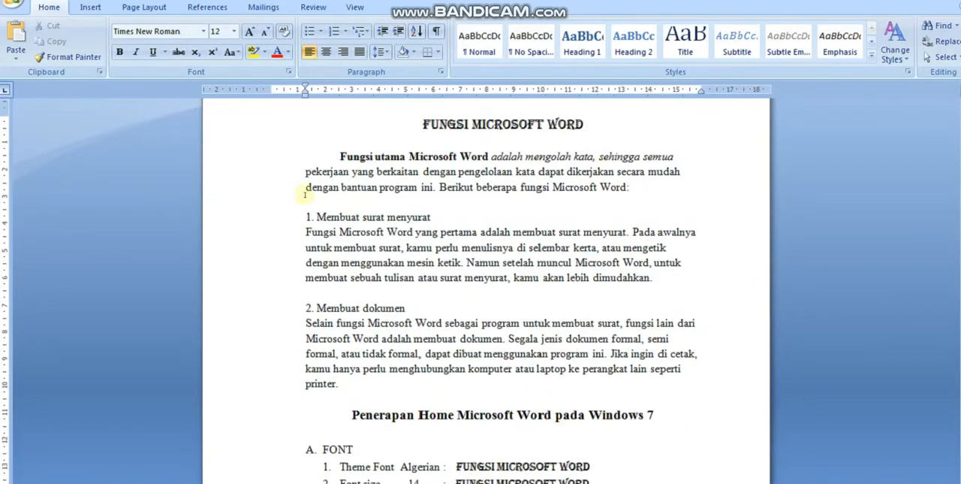
# Step: Justify the opening paragraph that starts with "Fungsi utama Microsoft Word"
pyautogui.moveTo(339, 155); pyautogui.dragTo(627, 187)
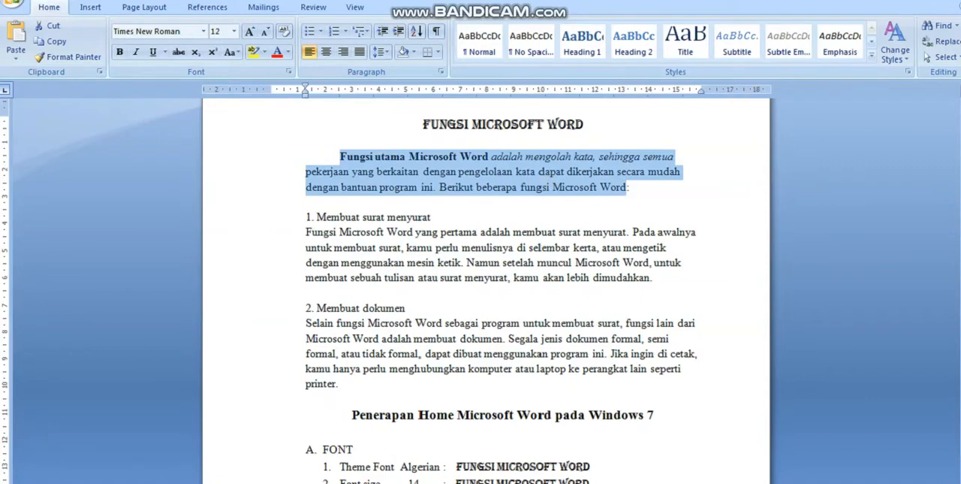
pyautogui.scroll(-8, 508, 312)
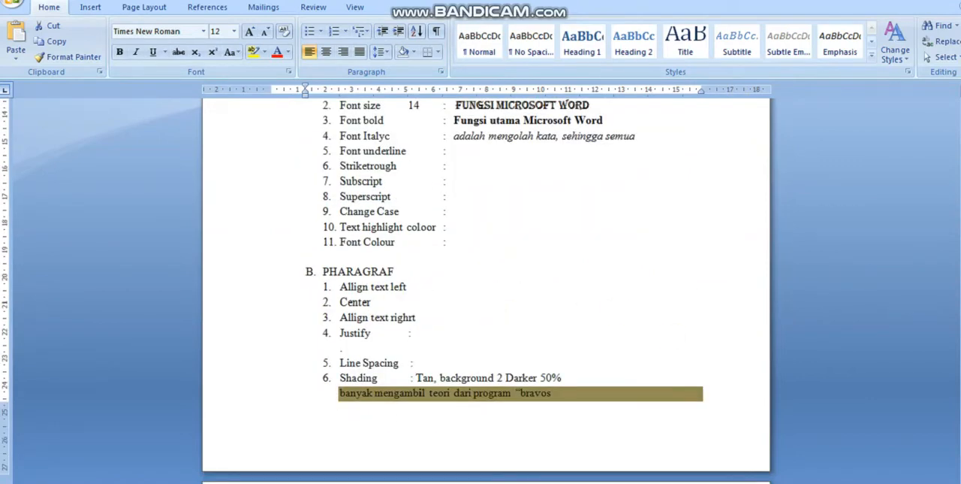
pyautogui.moveTo(960, 256); pyautogui.dragTo(947, 140)
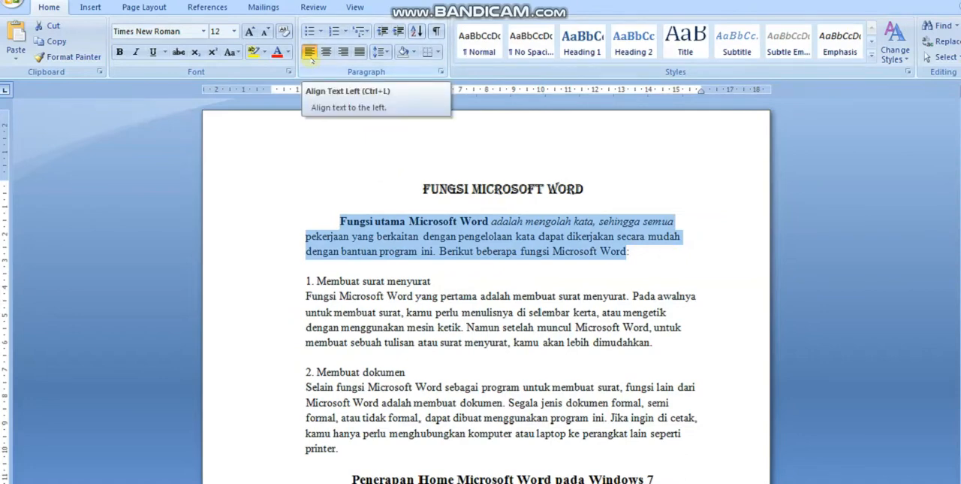
pyautogui.click(360, 51)
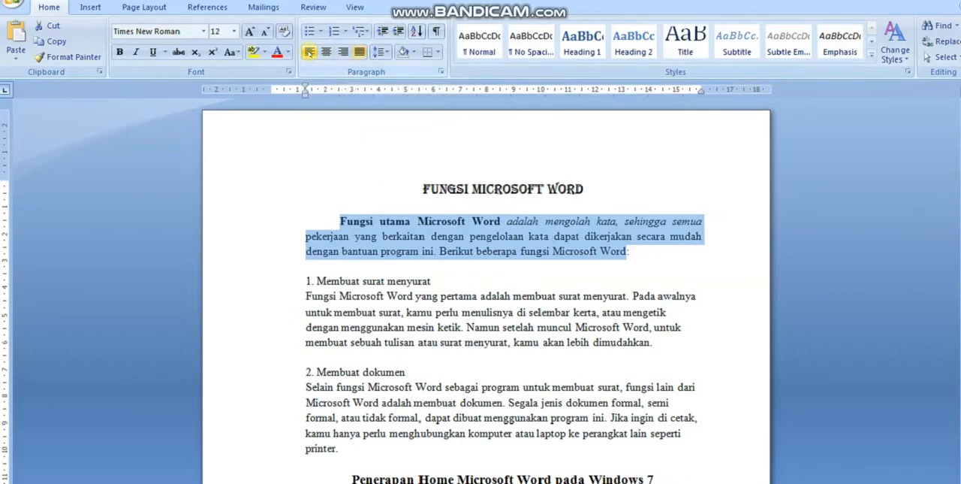
# Step: Copy the opening paragraph and paste it on an unnumbered line under Allign text left in the PHARAGRAF list, followed by a blank line
pyautogui.rightClick(385, 242)
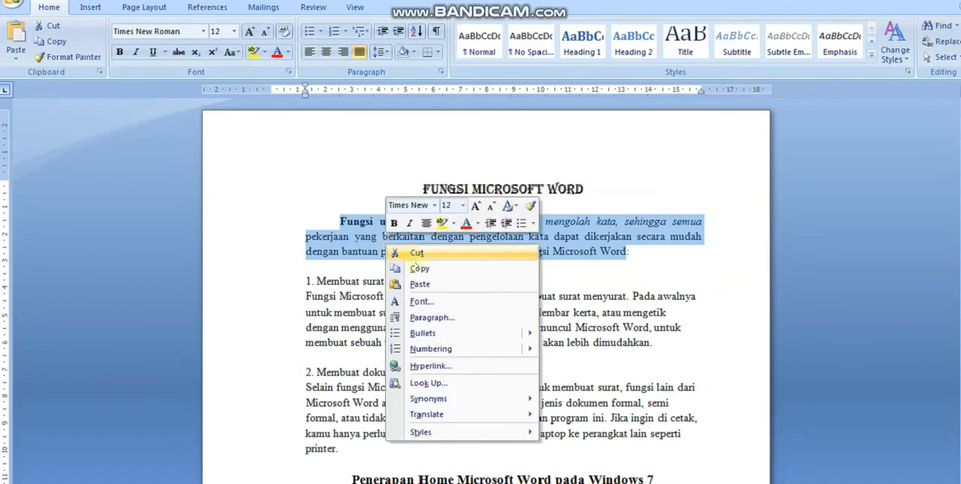
pyautogui.click(415, 268)
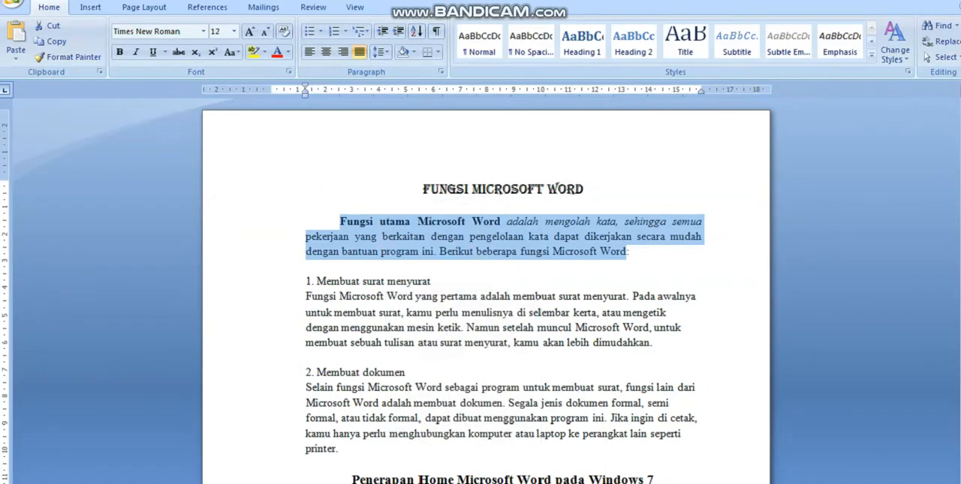
pyautogui.click(959, 221)
pyautogui.moveTo(959, 175); pyautogui.dragTo(960, 289)
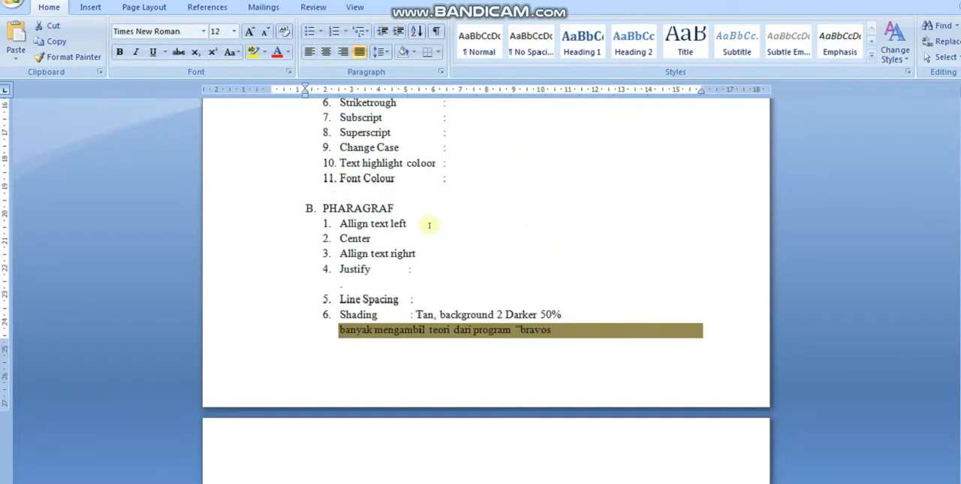
pyautogui.click(427, 224)
pyautogui.press('Return')
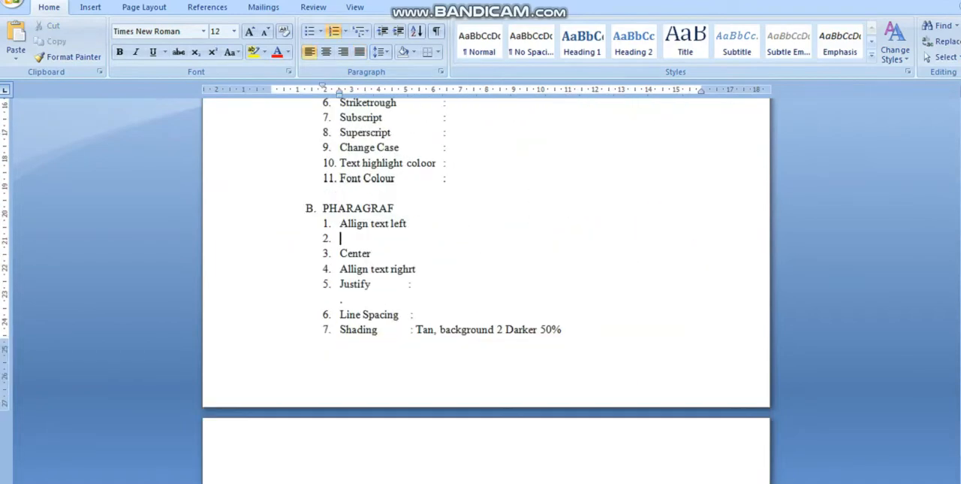
pyautogui.press('BackSpace')
pyautogui.hotkey('ctrl', 'v')
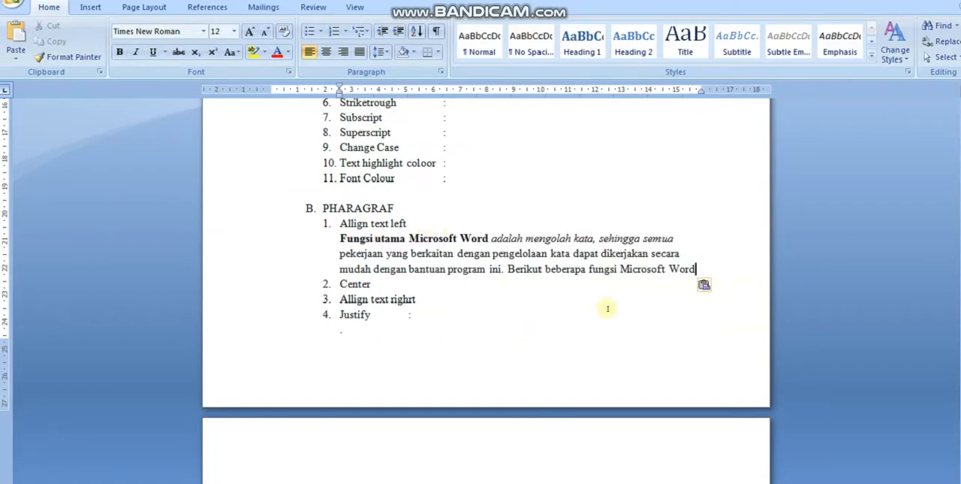
pyautogui.press('Return')
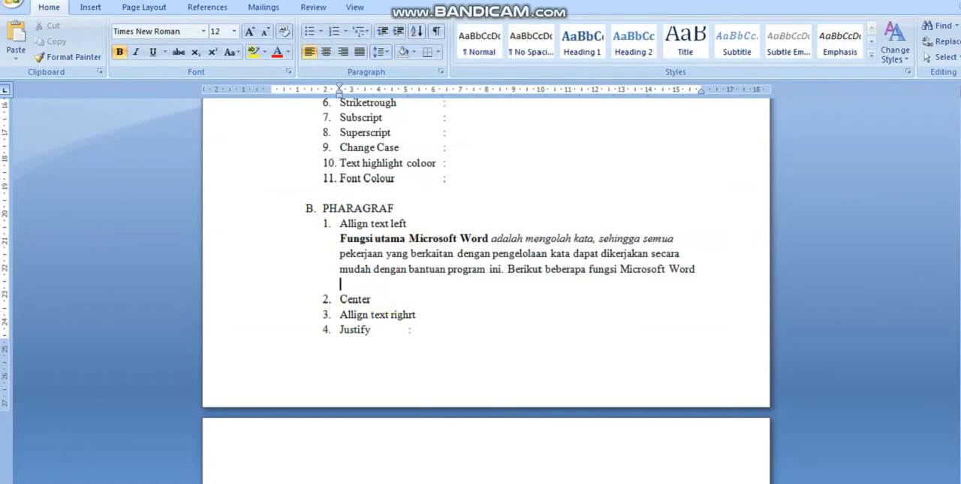
pyautogui.scroll(10, 486, 255)
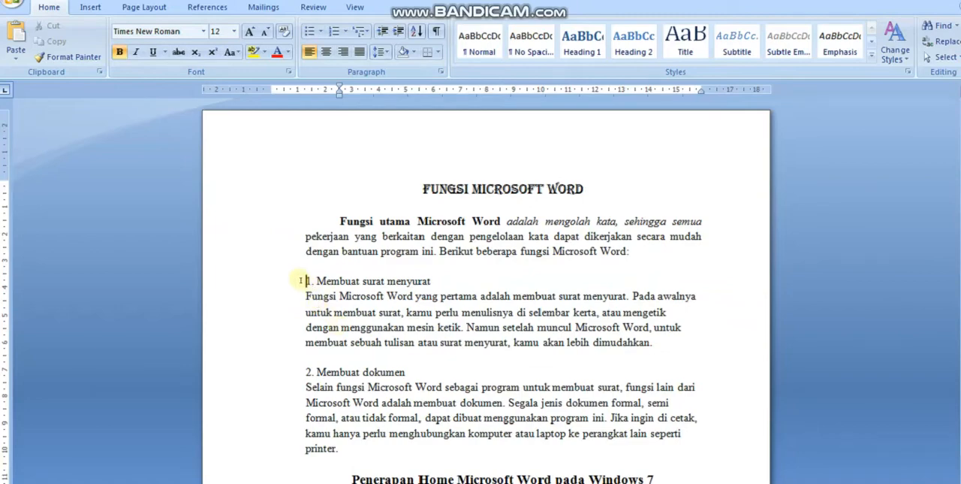
pyautogui.moveTo(304, 280); pyautogui.dragTo(648, 342)
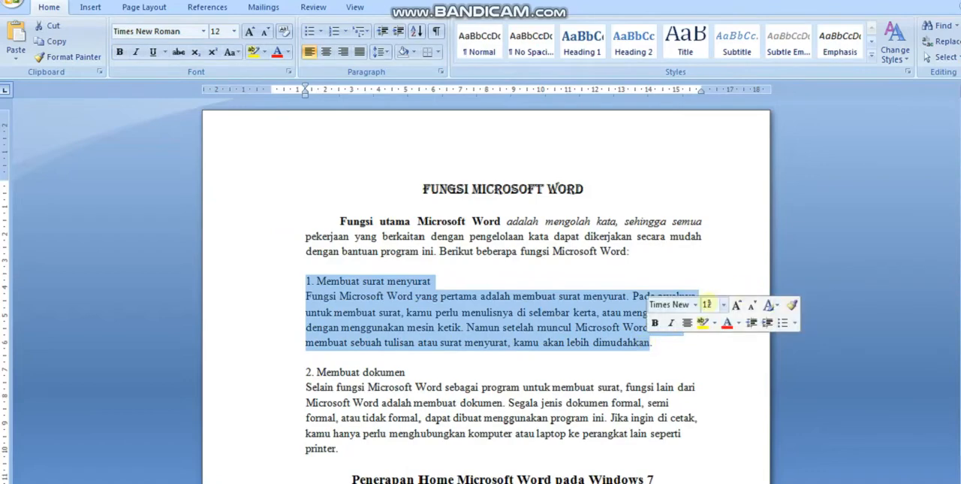
pyautogui.click(710, 256)
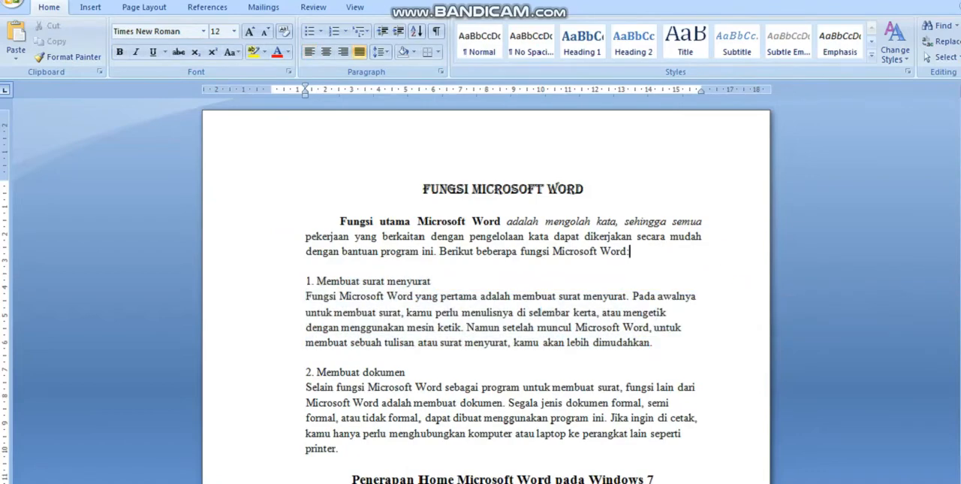
pyautogui.moveTo(960, 147); pyautogui.dragTo(960, 273)
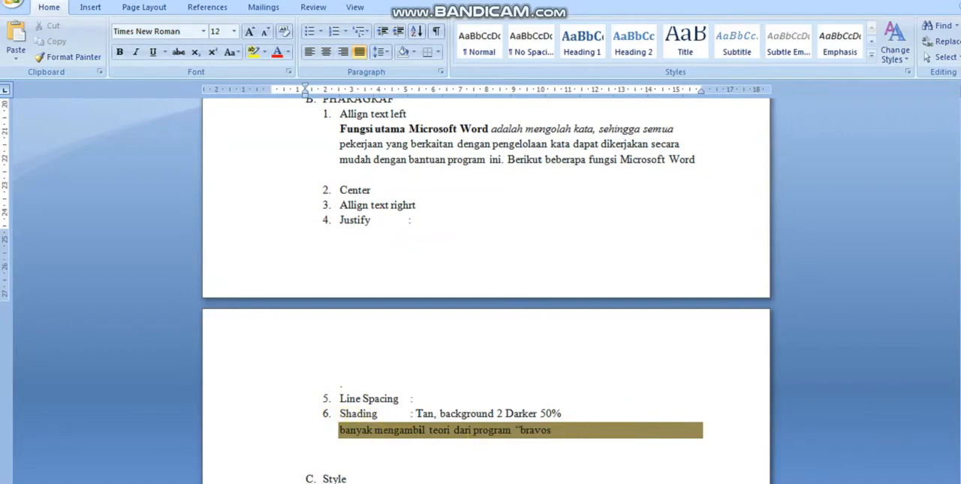
pyautogui.moveTo(960, 303); pyautogui.dragTo(955, 271)
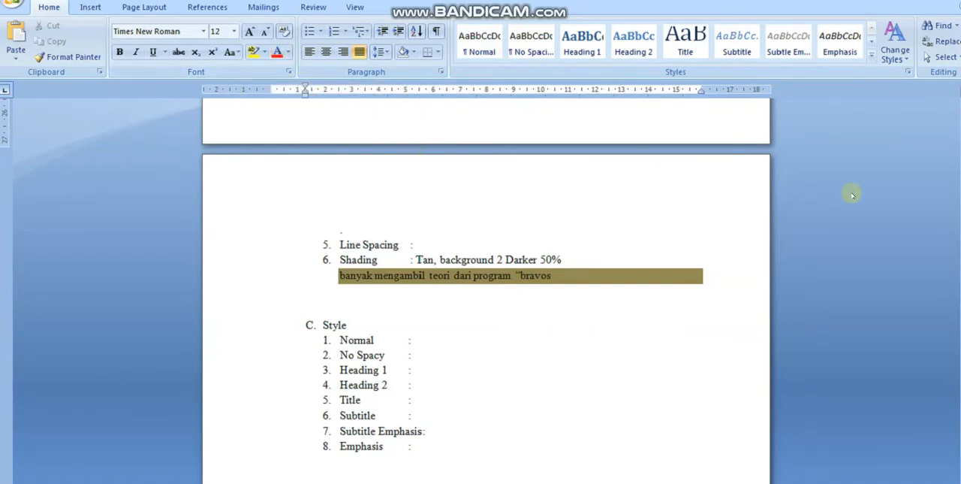
pyautogui.moveTo(960, 285); pyautogui.dragTo(960, 286)
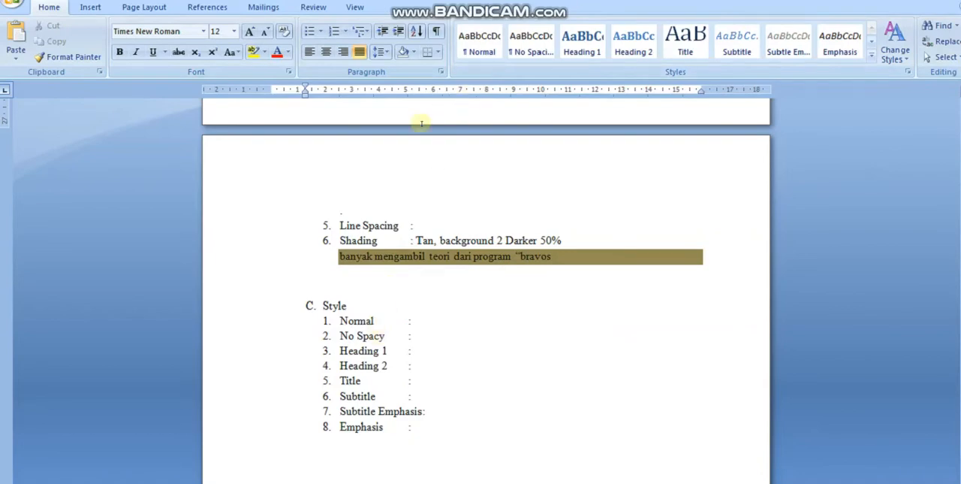
pyautogui.click(532, 55)
pyautogui.click(423, 322)
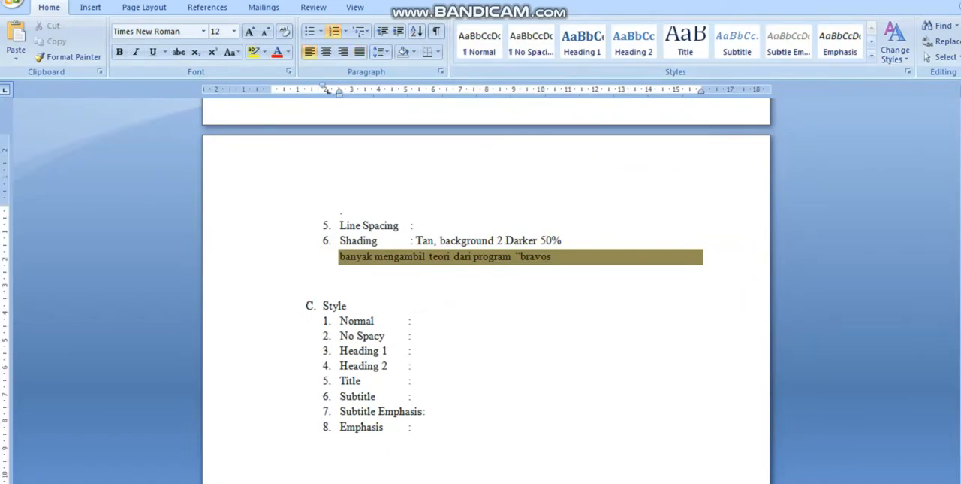
# Step: Apply the Normal style to the subheading text "Membuat dokumen" after its number 2
pyautogui.scroll(5, 486, 293)
pyautogui.scroll(1, 486, 292)
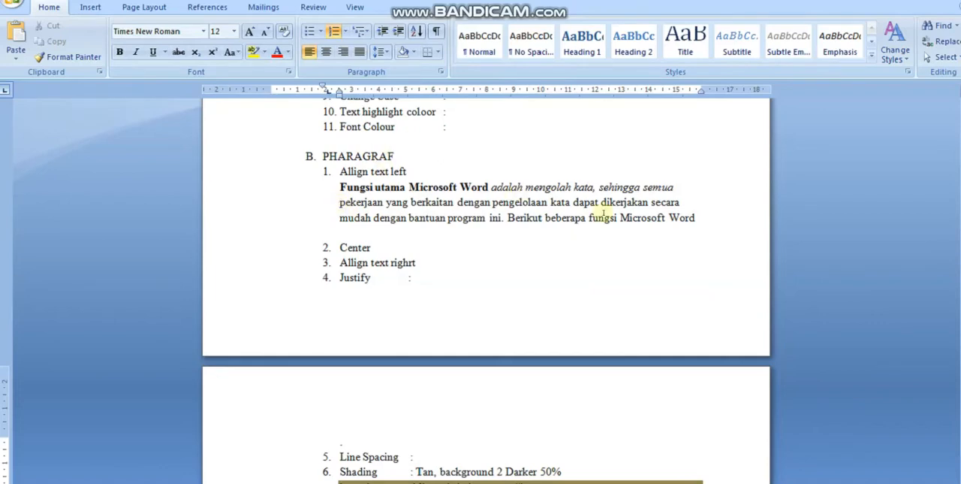
pyautogui.scroll(7, 604, 199)
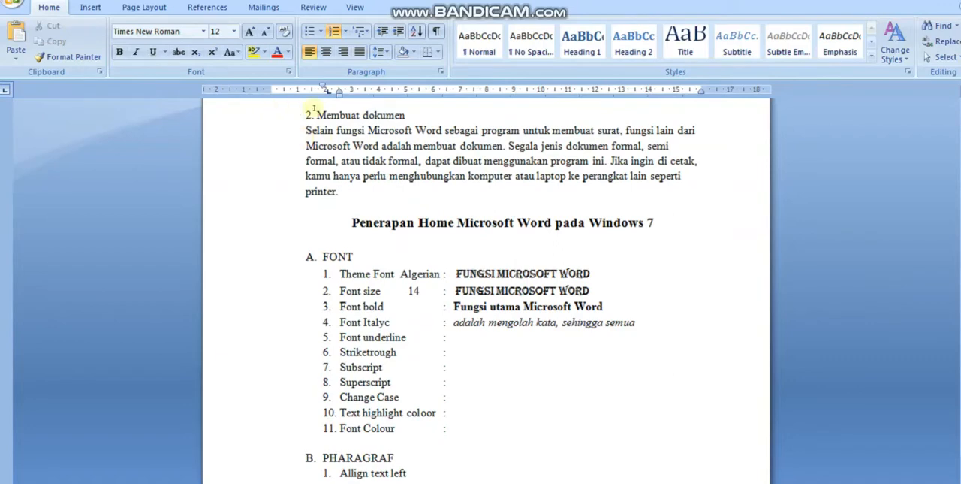
pyautogui.moveTo(310, 114); pyautogui.dragTo(406, 115)
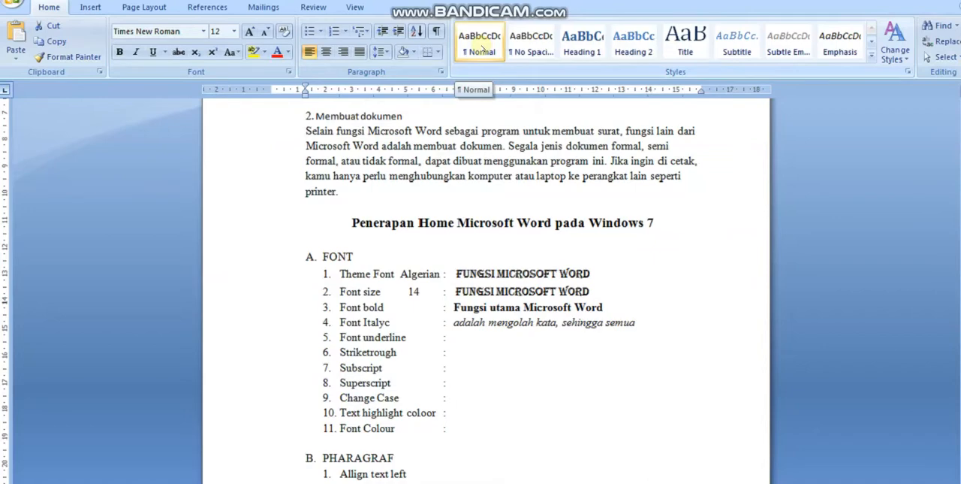
pyautogui.click(481, 46)
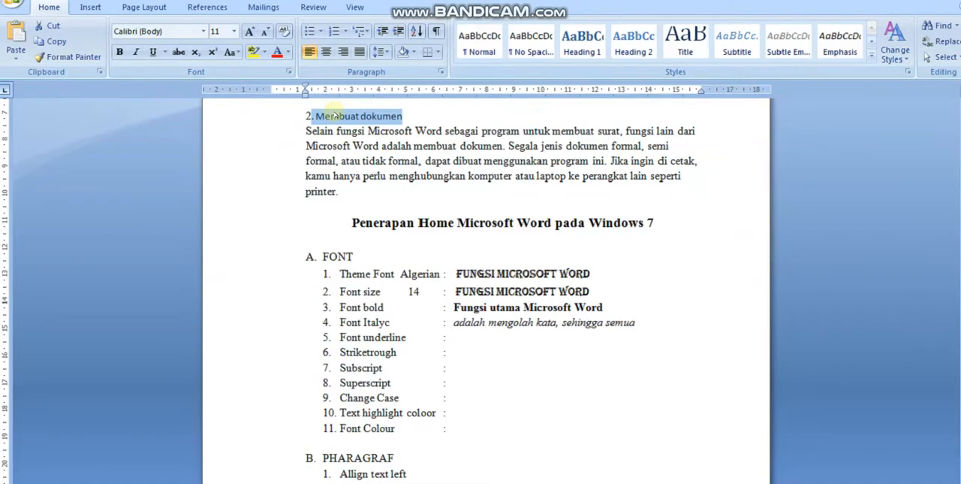
# Step: Copy the restyled text "Membuat dokumen" and paste it after the colon of the Normal item in the Style list
pyautogui.rightClick(334, 112)
pyautogui.click(370, 134)
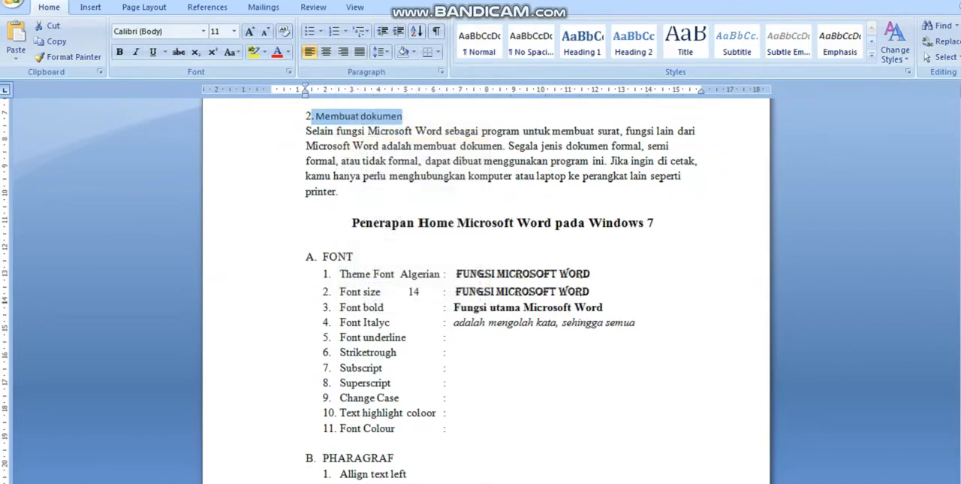
pyautogui.moveTo(960, 214); pyautogui.dragTo(960, 302)
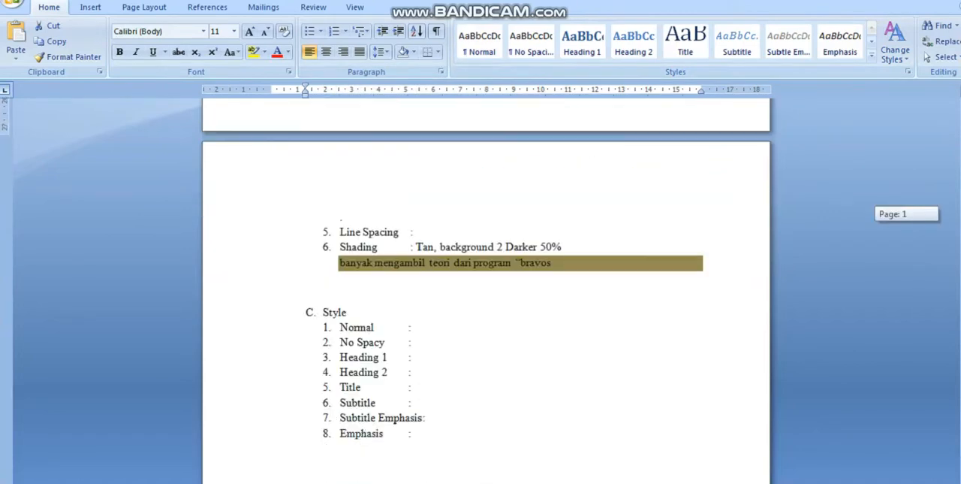
pyautogui.click(433, 322)
pyautogui.hotkey('ctrl', 'v')
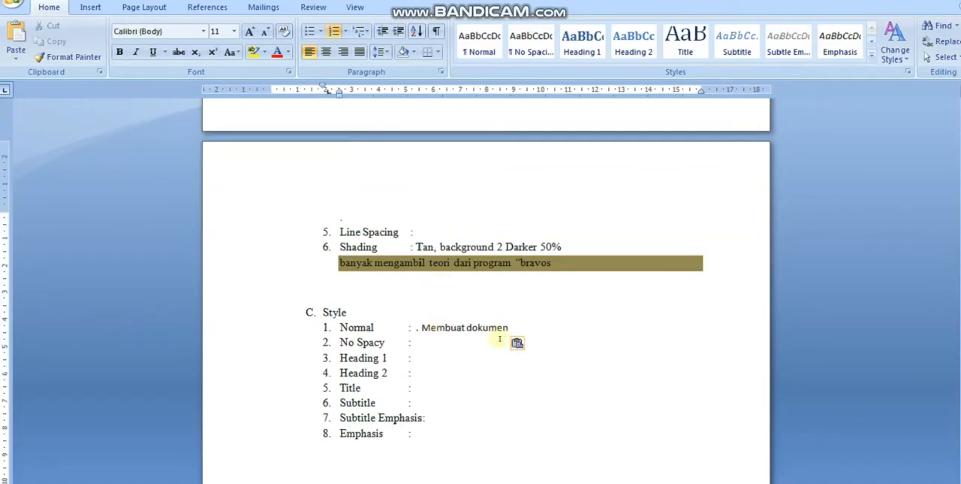
pyautogui.click(620, 356)
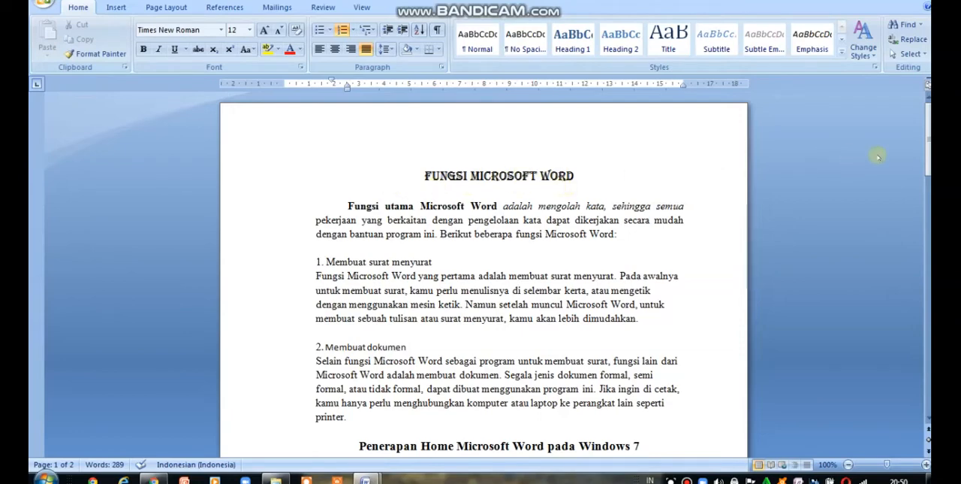
# Step: Review the assignment instructions in the TUGAS Praktek document and return to Document1
pyautogui.moveTo(928, 147)
pyautogui.mouseDown()
pyautogui.moveTo(928, 163)
pyautogui.moveTo(928, 154)
pyautogui.mouseUp()
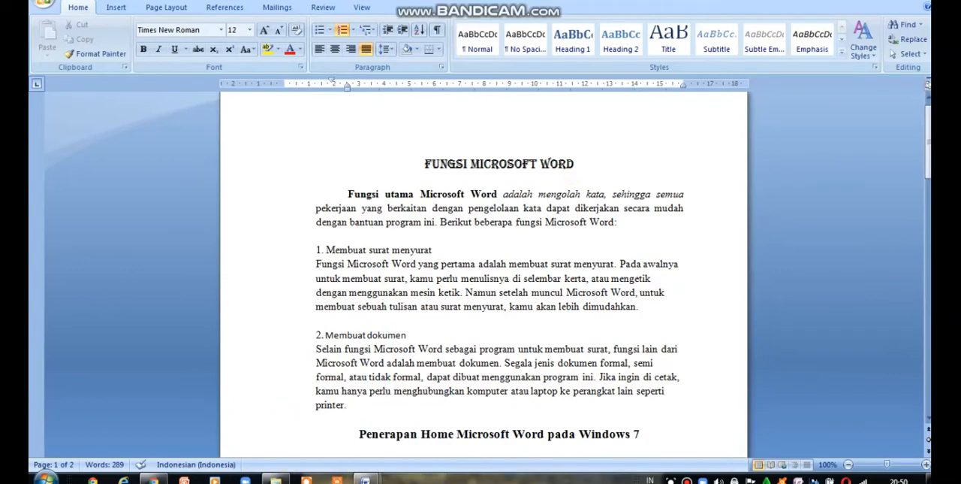
pyautogui.moveTo(365, 479)
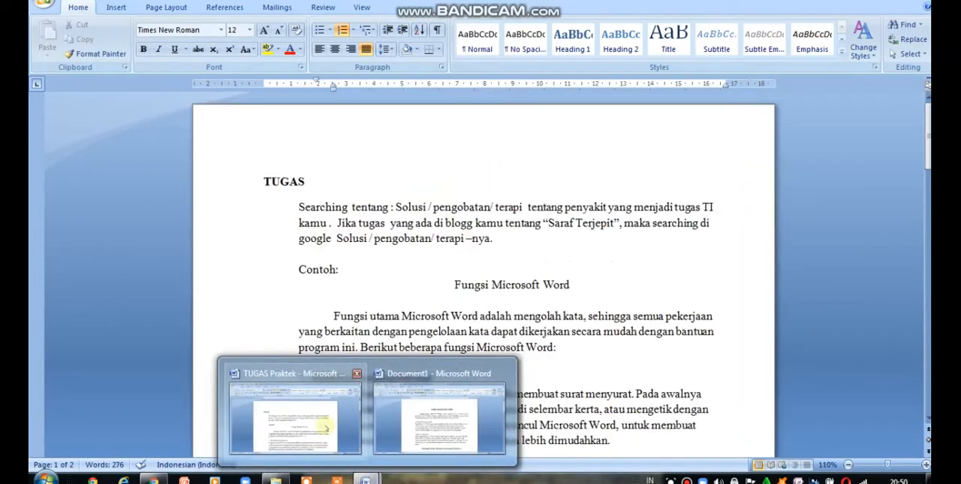
pyautogui.click(327, 428)
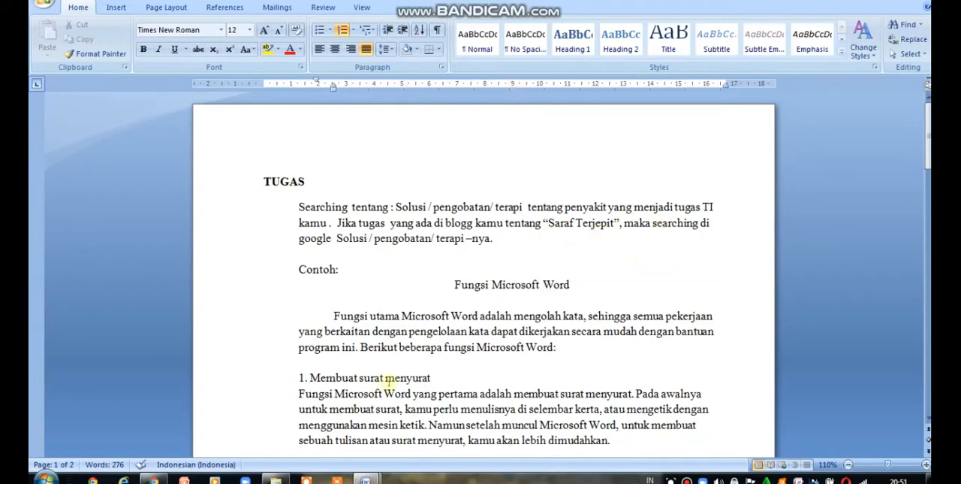
pyautogui.moveTo(365, 479)
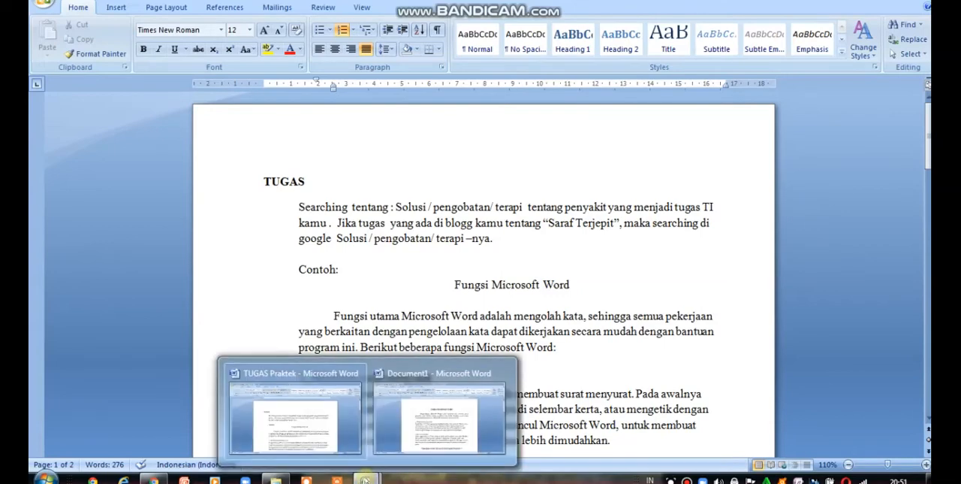
pyautogui.click(440, 429)
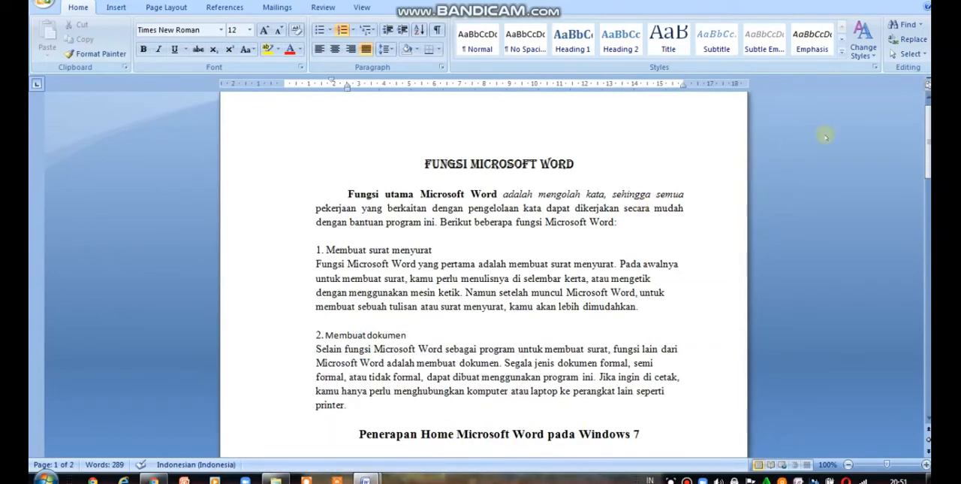
# Step: Review the whole of Document1, from the sample text through the FONT, PHARAGRAF and Style lists
pyautogui.moveTo(929, 136); pyautogui.dragTo(929, 183)
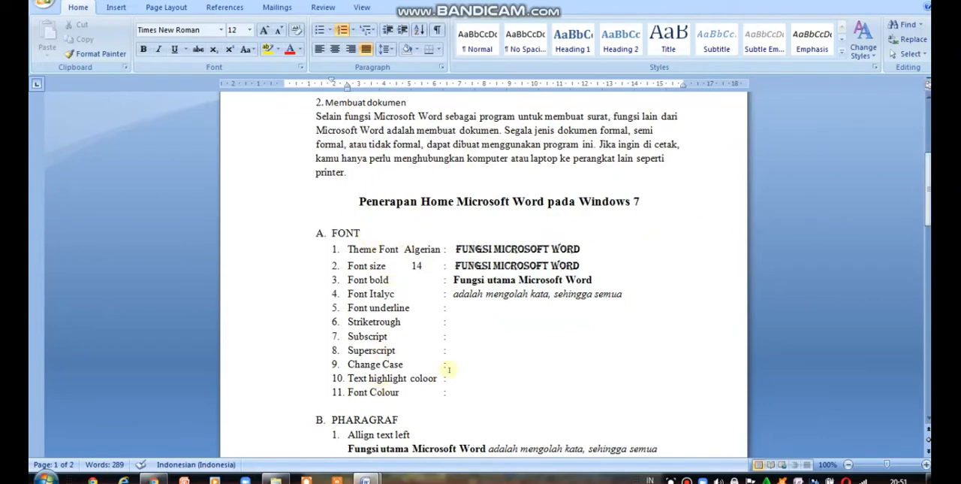
pyautogui.moveTo(929, 202); pyautogui.dragTo(929, 225)
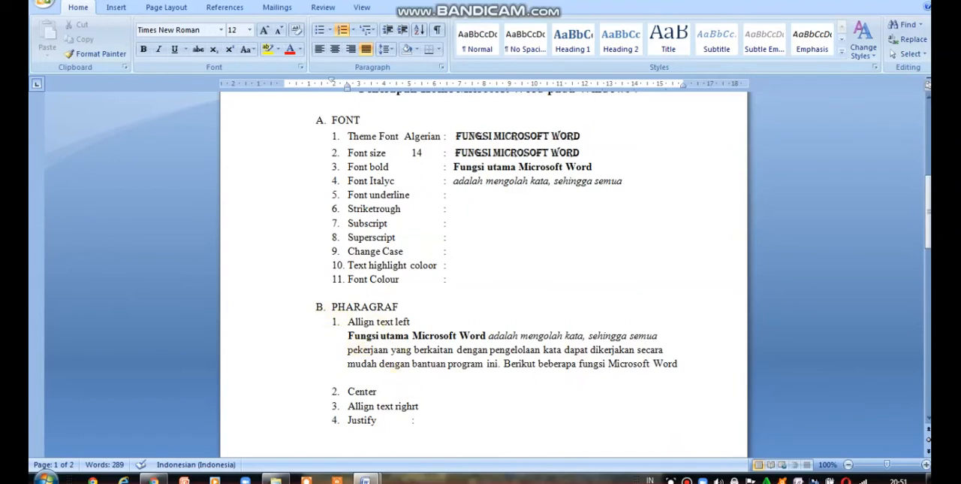
pyautogui.moveTo(928, 231); pyautogui.dragTo(928, 266)
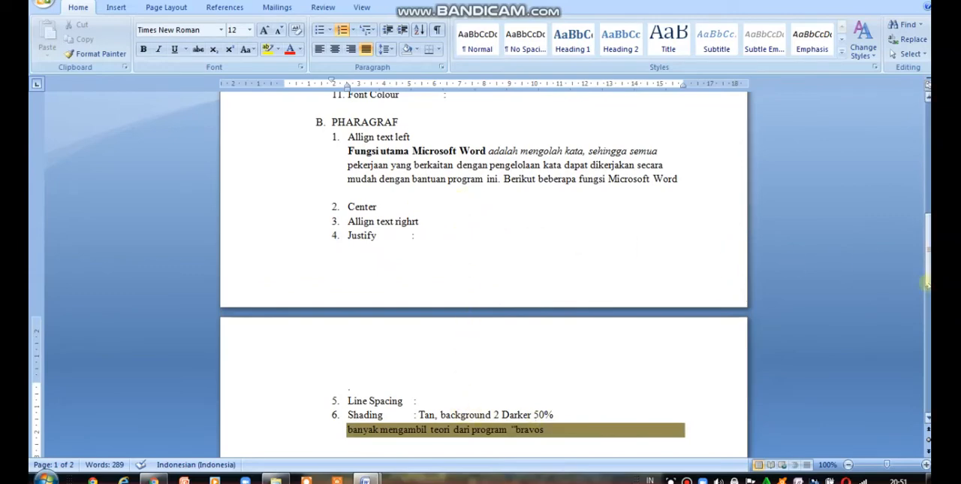
pyautogui.moveTo(928, 267); pyautogui.dragTo(928, 308)
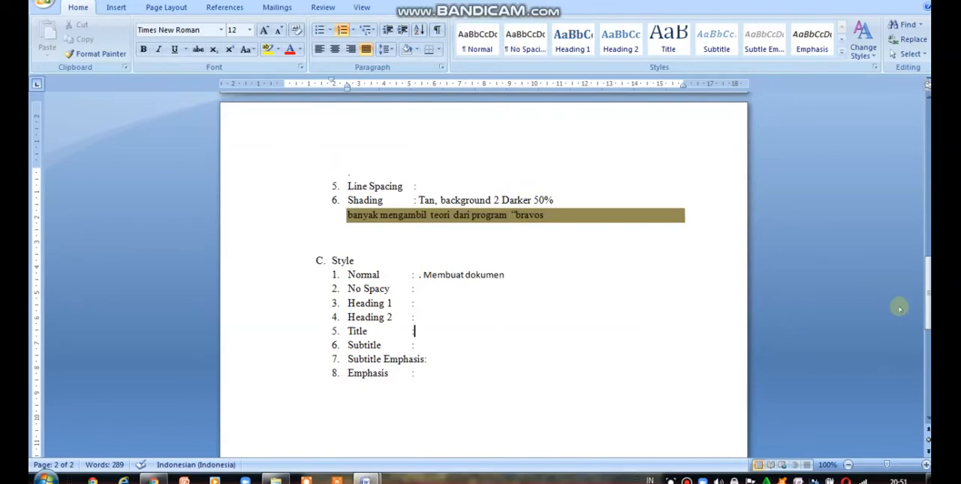
pyautogui.moveTo(929, 299); pyautogui.dragTo(926, 143)
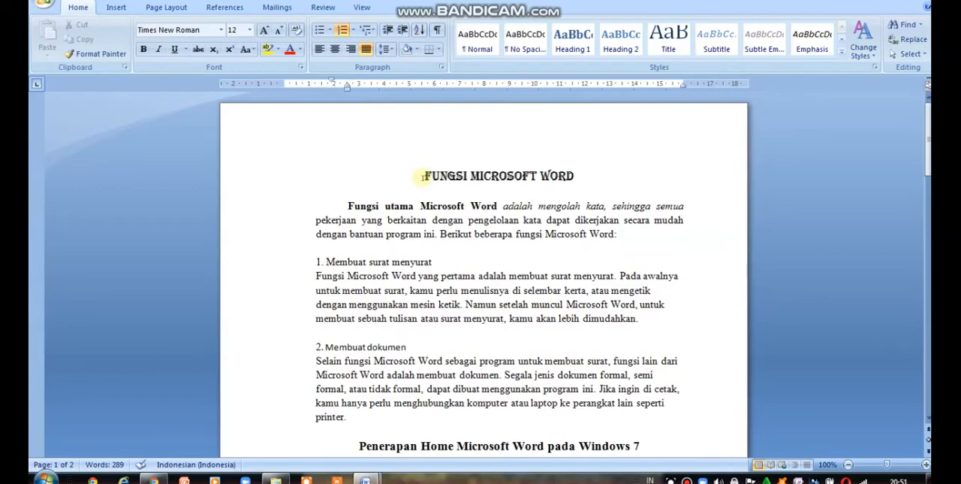
# Step: Select all of the document's text, switch to Google Chrome and open blogger.com
pyautogui.hotkey('ctrl', 'a')
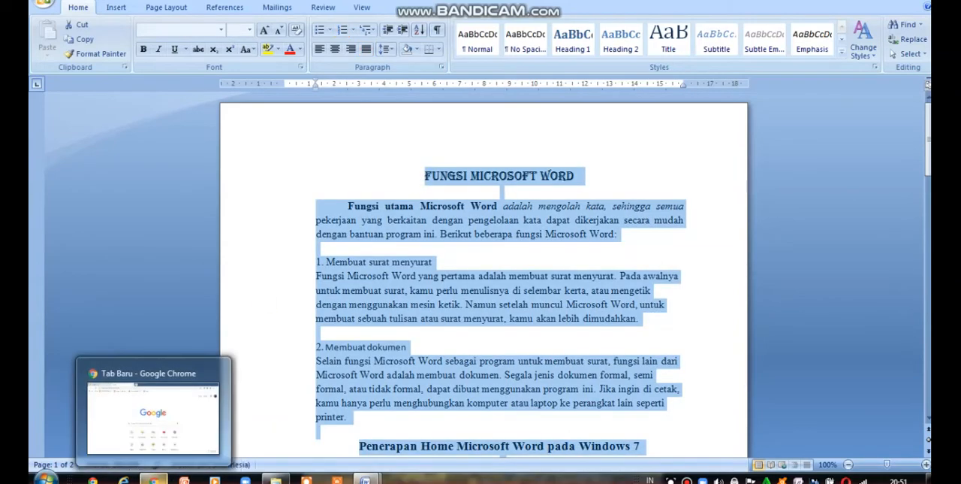
pyautogui.click(154, 479)
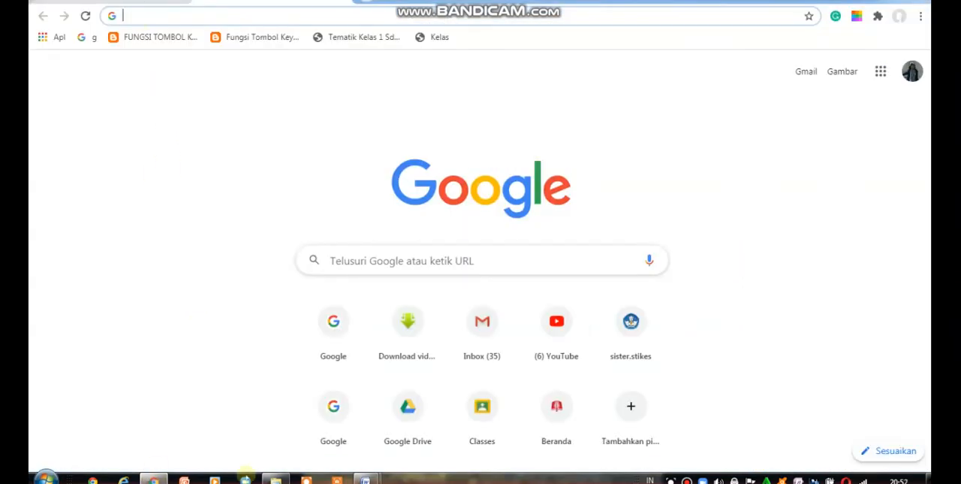
pyautogui.click(157, 16)
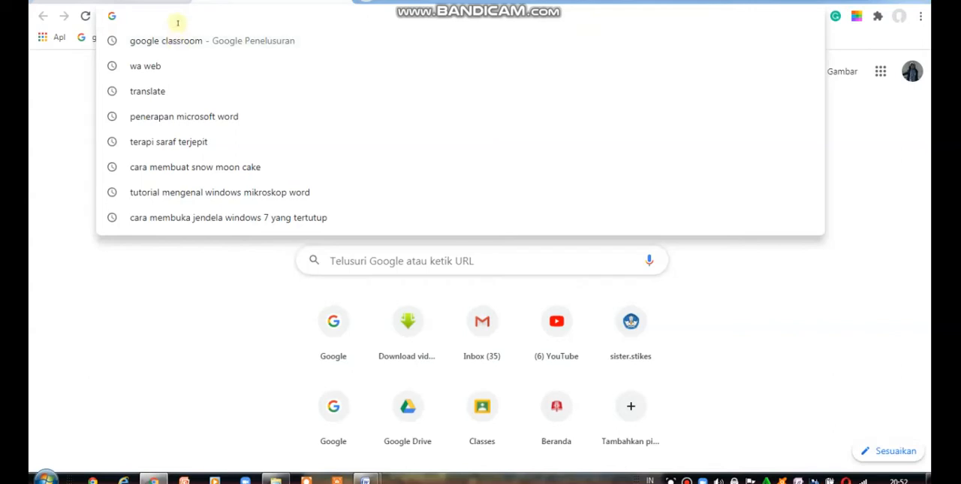
pyautogui.write('blogger')
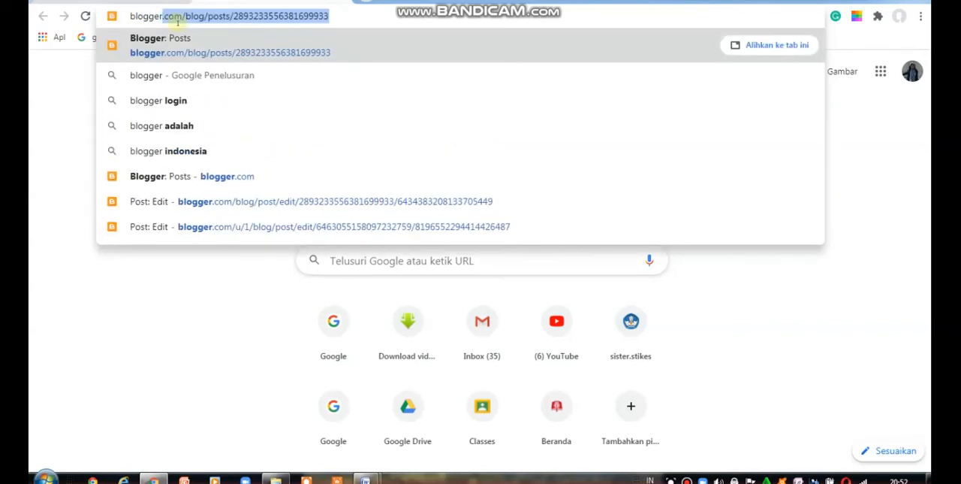
pyautogui.write('.com')
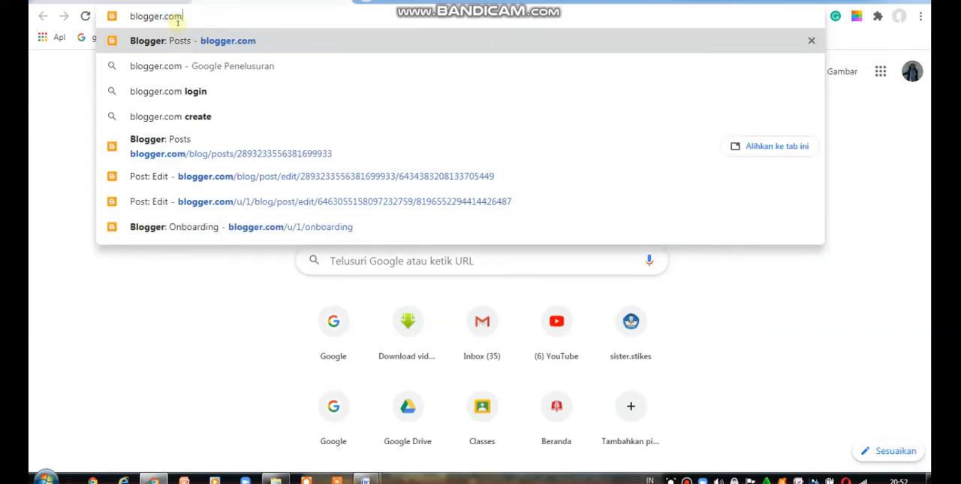
pyautogui.press('Return')
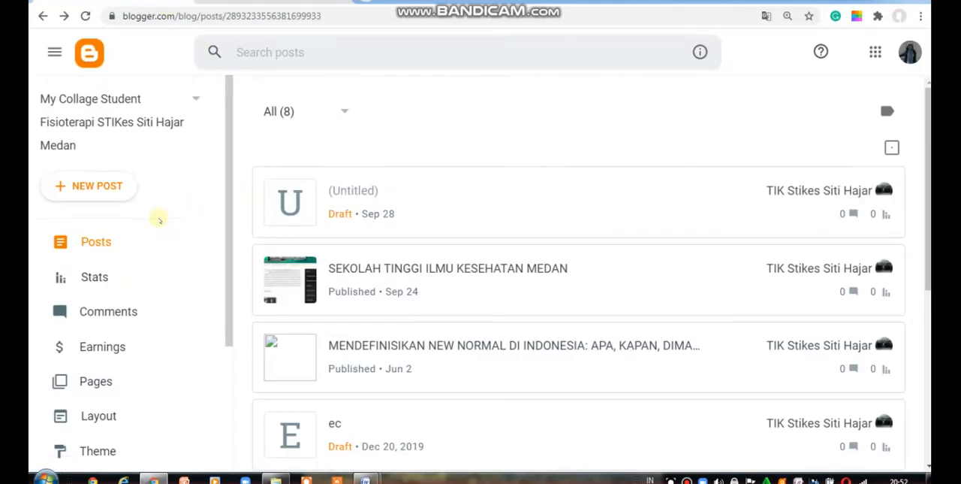
# Step: Create a new blog post and place the cursor in its empty body
pyautogui.click(111, 185)
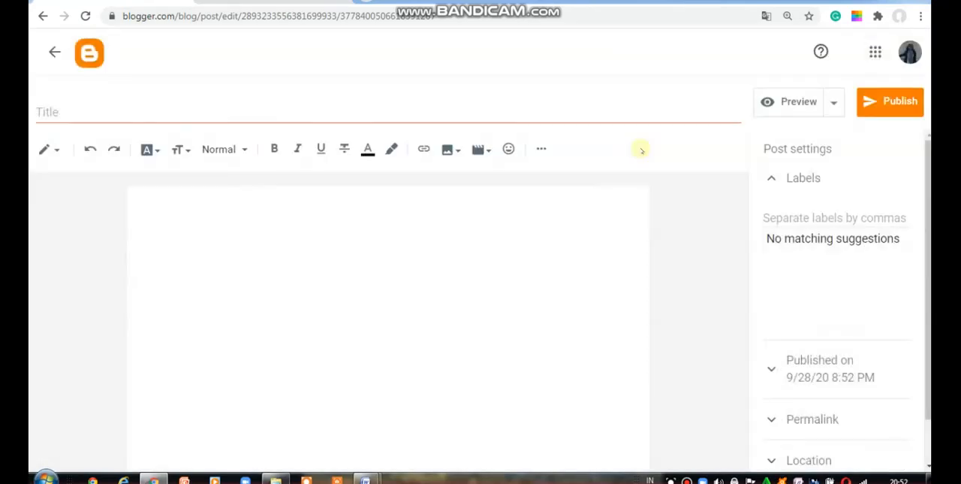
pyautogui.click(54, 112)
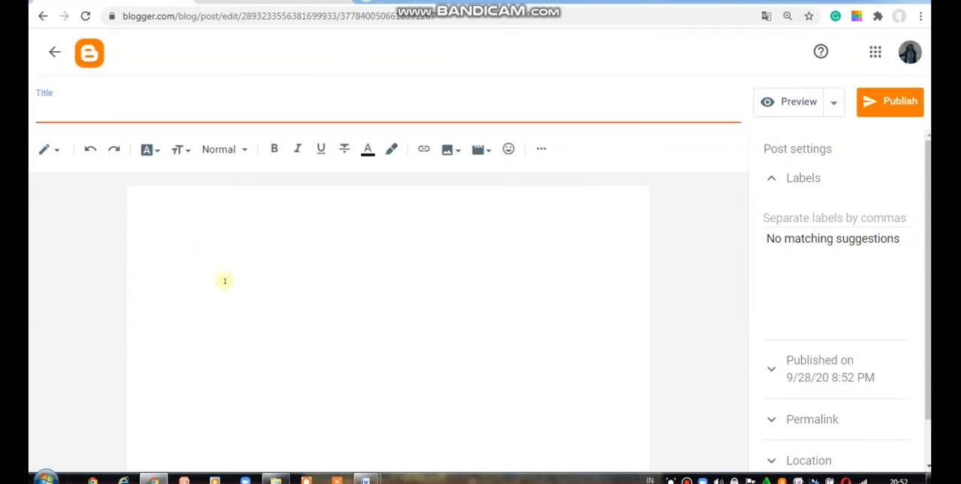
pyautogui.click(182, 227)
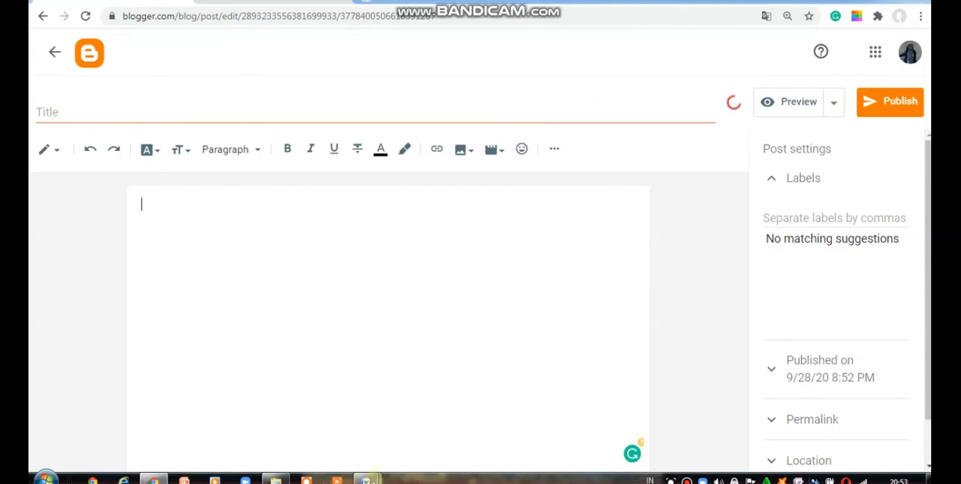
# Step: Copy the entire contents of Document1 in Word and paste them into the new Blogger post's body in Chrome
pyautogui.moveTo(366, 478)
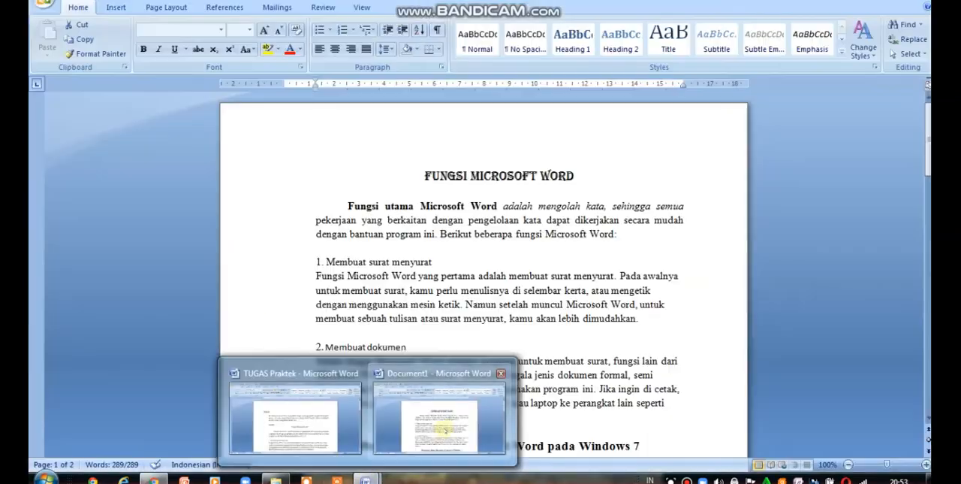
pyautogui.click(444, 427)
pyautogui.hotkey('ctrl', 'a')
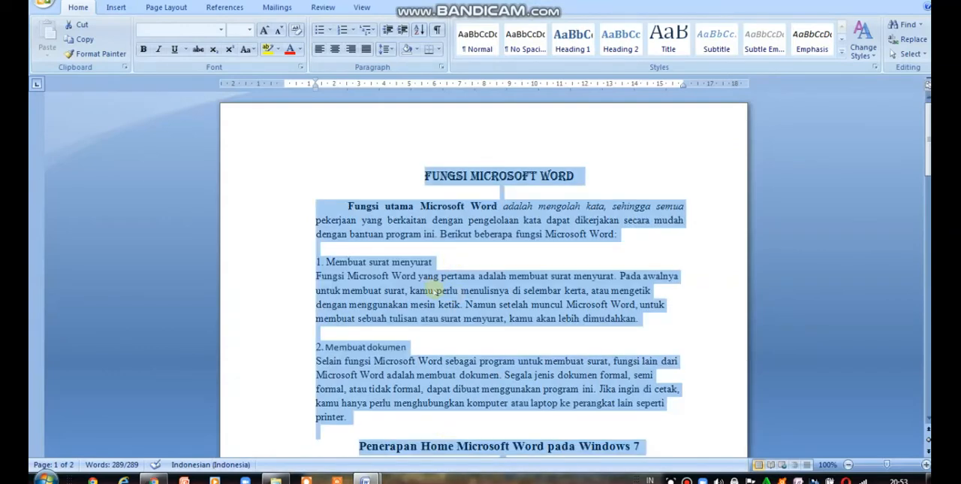
pyautogui.rightClick(434, 289)
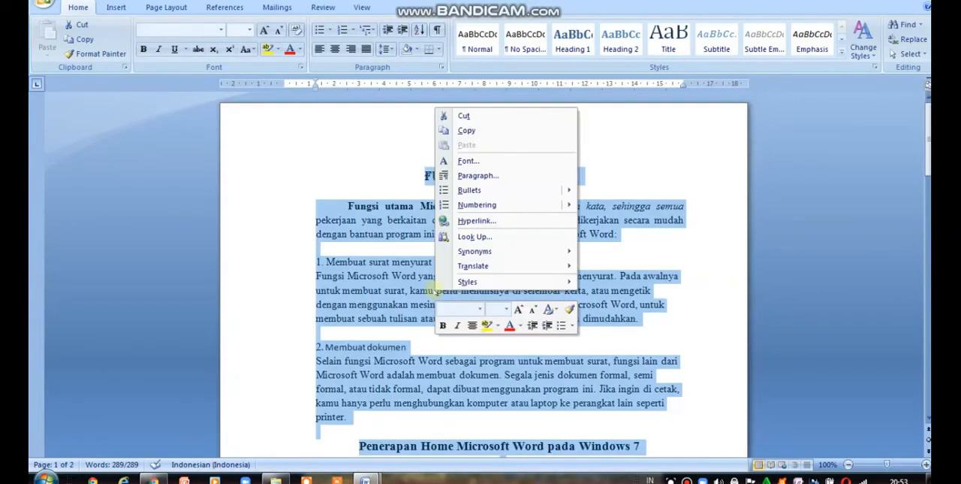
pyautogui.click(464, 131)
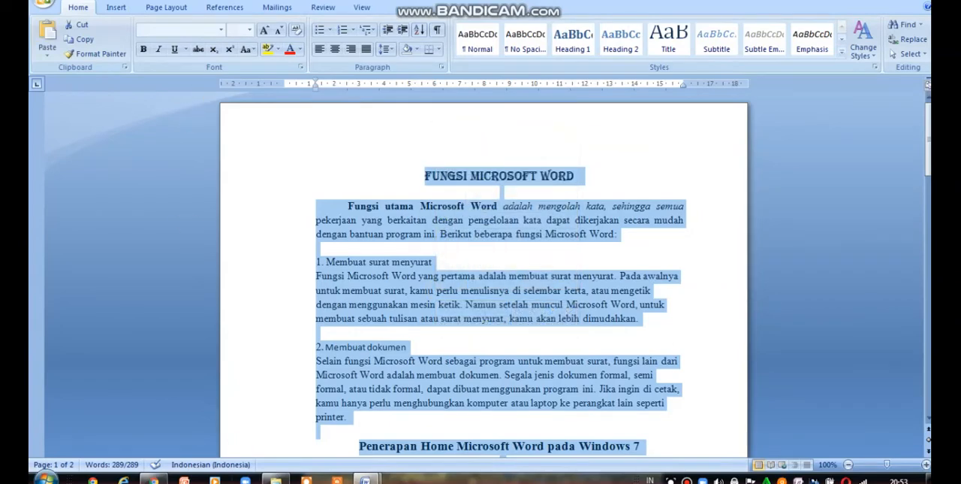
pyautogui.moveTo(153, 479)
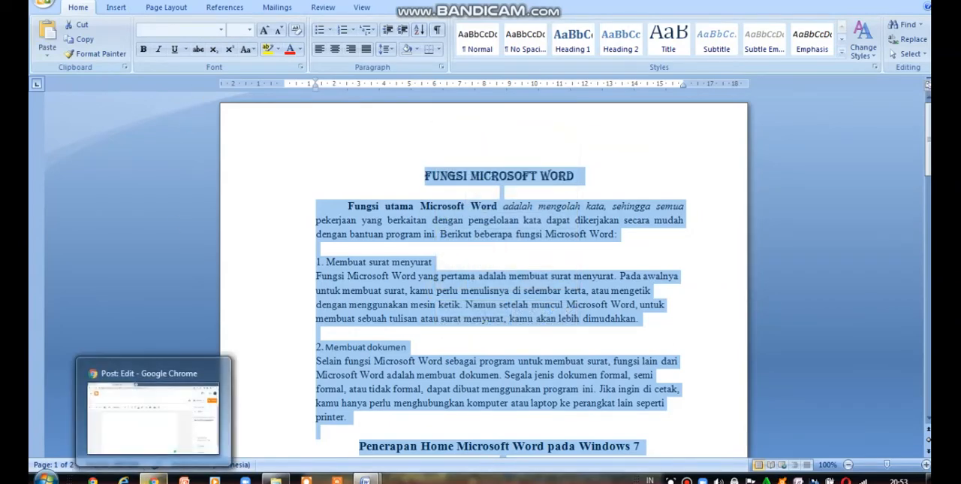
pyautogui.click(110, 398)
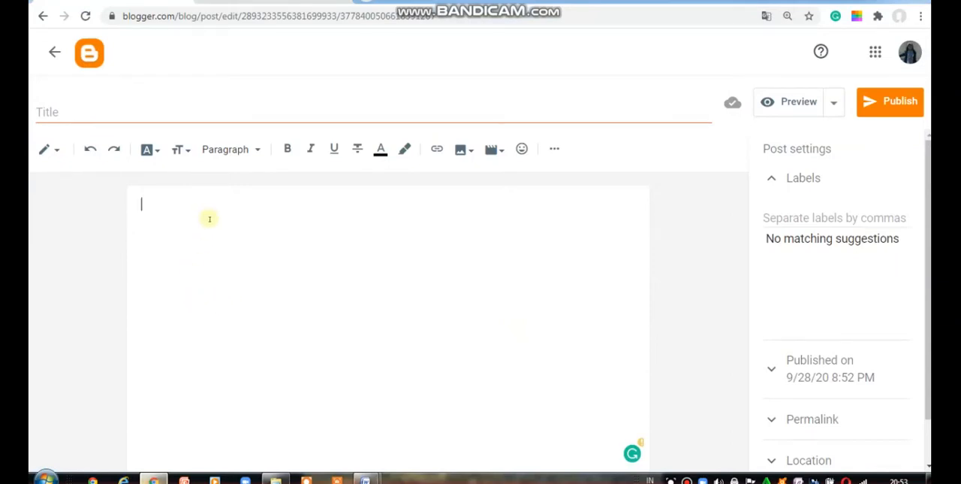
pyautogui.hotkey('ctrl', 'v')
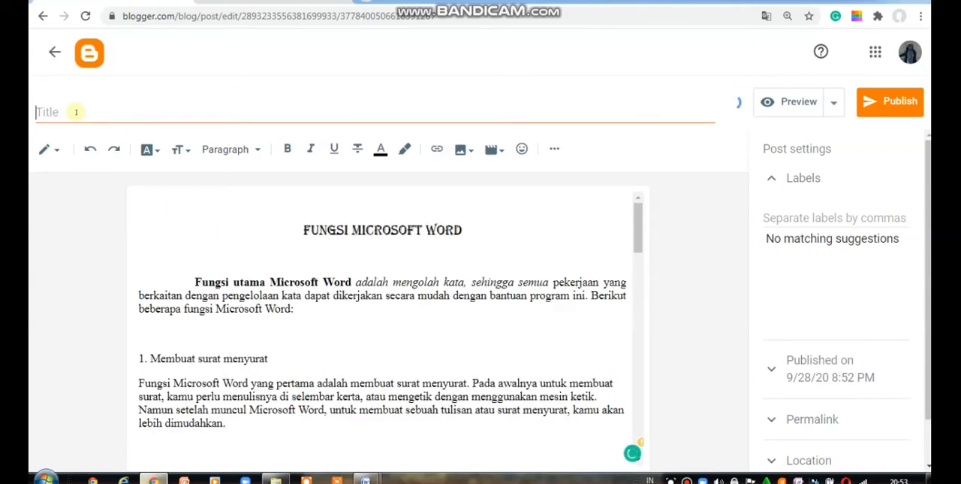
# Step: Open the preview of the untitled post and select the preview page's full web address
pyautogui.click(76, 112)
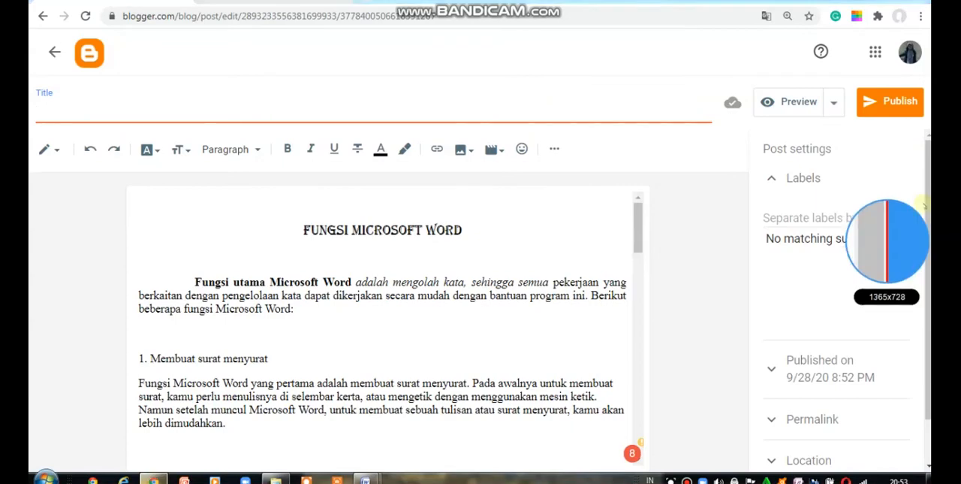
pyautogui.moveTo(637, 240)
pyautogui.mouseDown()
pyautogui.moveTo(638, 386)
pyautogui.moveTo(636, 216)
pyautogui.mouseUp()
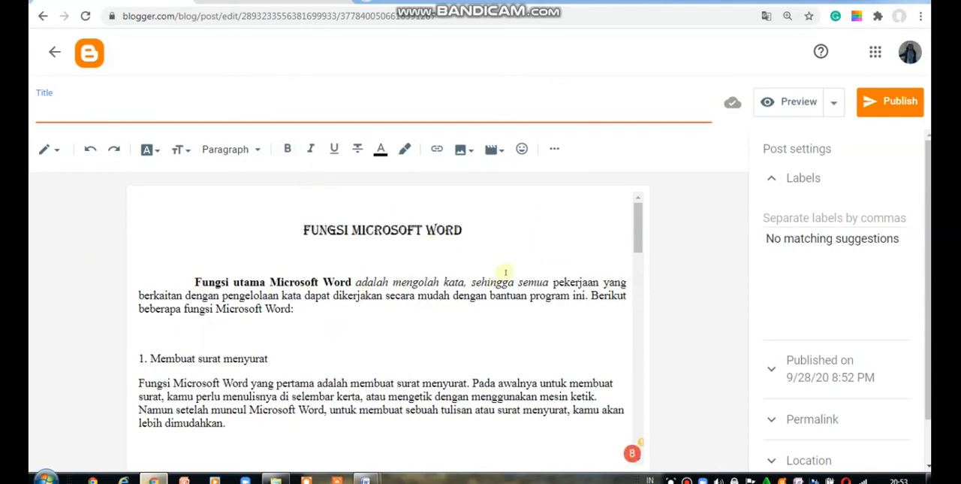
pyautogui.click(792, 103)
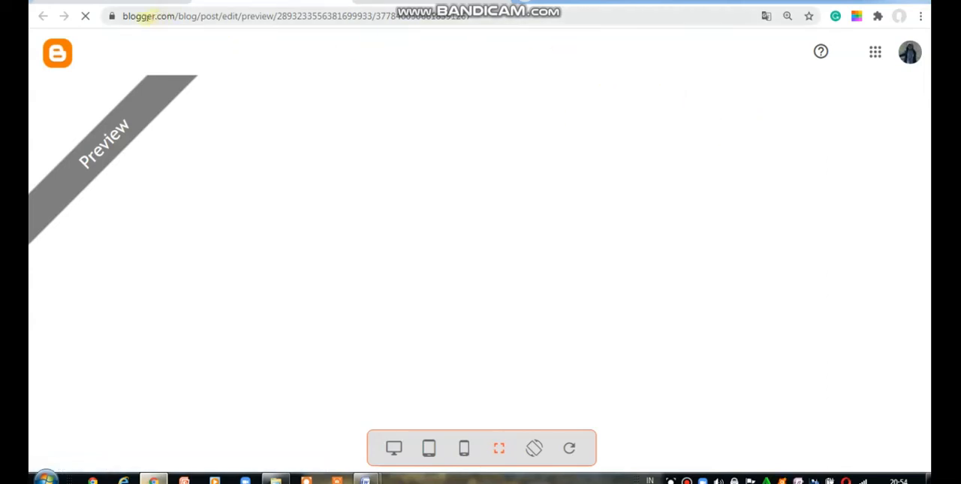
pyautogui.moveTo(124, 16); pyautogui.dragTo(486, 23)
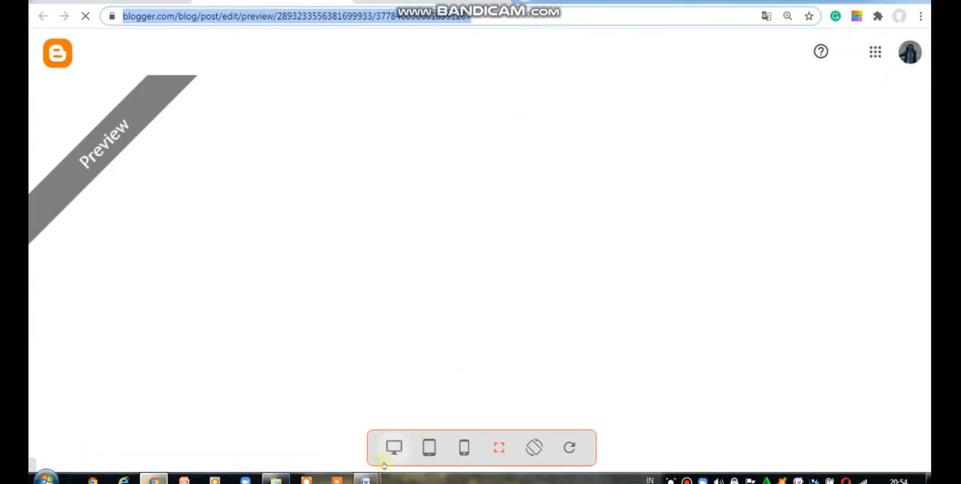
# Step: Switch back to Document1 in Word and clear the selection of the whole text
pyautogui.moveTo(367, 479)
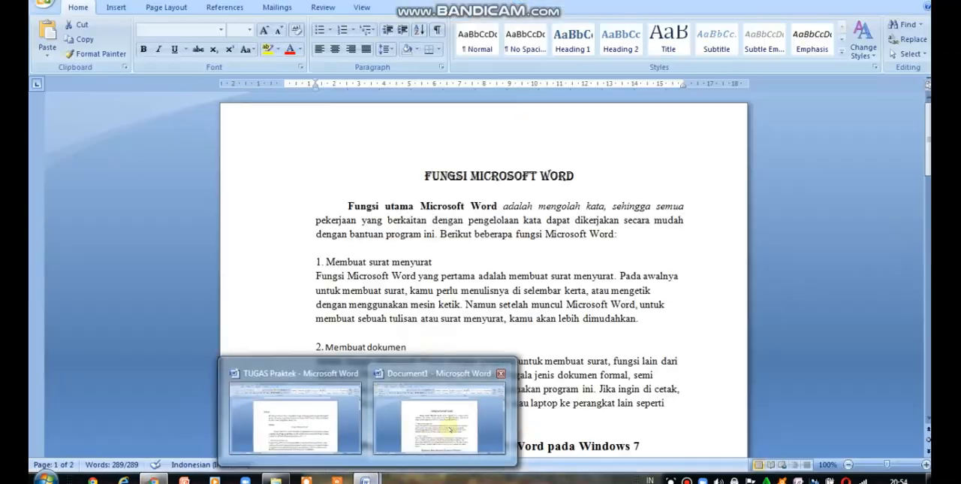
pyautogui.click(449, 428)
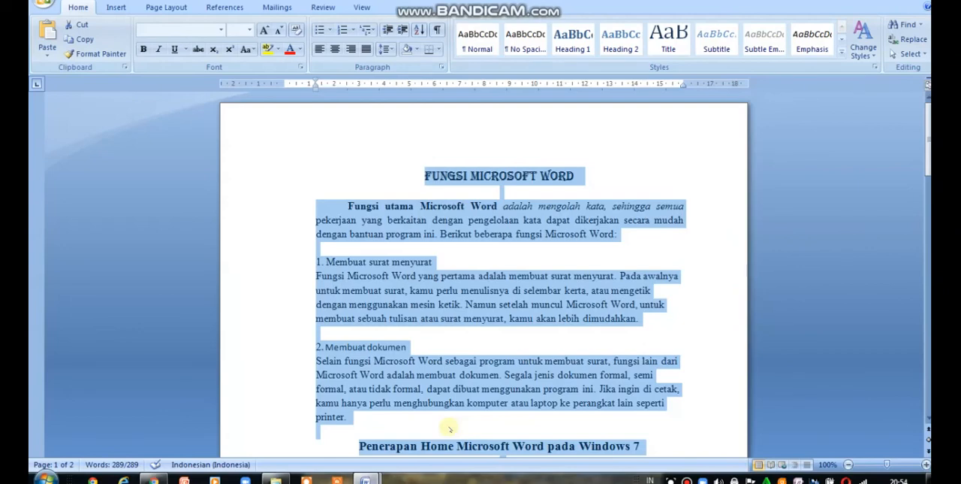
pyautogui.click(697, 330)
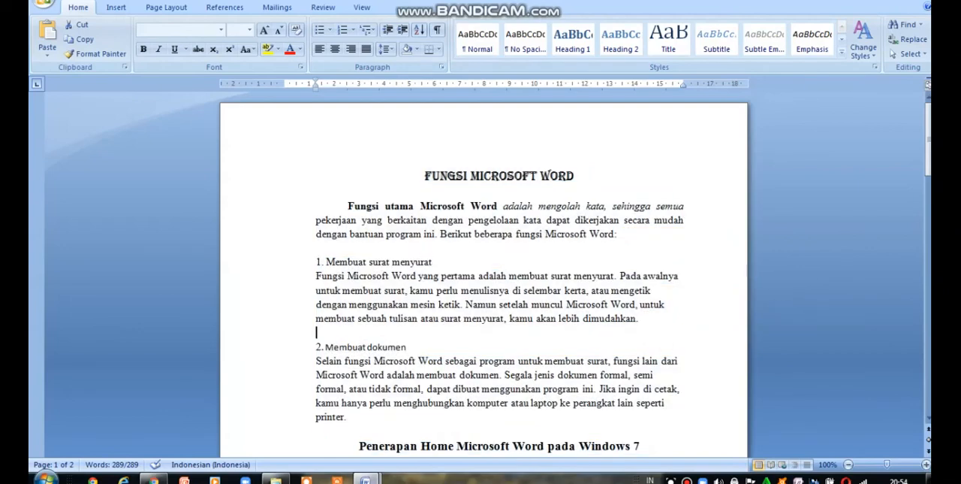
pyautogui.moveTo(928, 154)
pyautogui.mouseDown()
pyautogui.moveTo(928, 206)
pyautogui.moveTo(929, 150)
pyautogui.mouseUp()
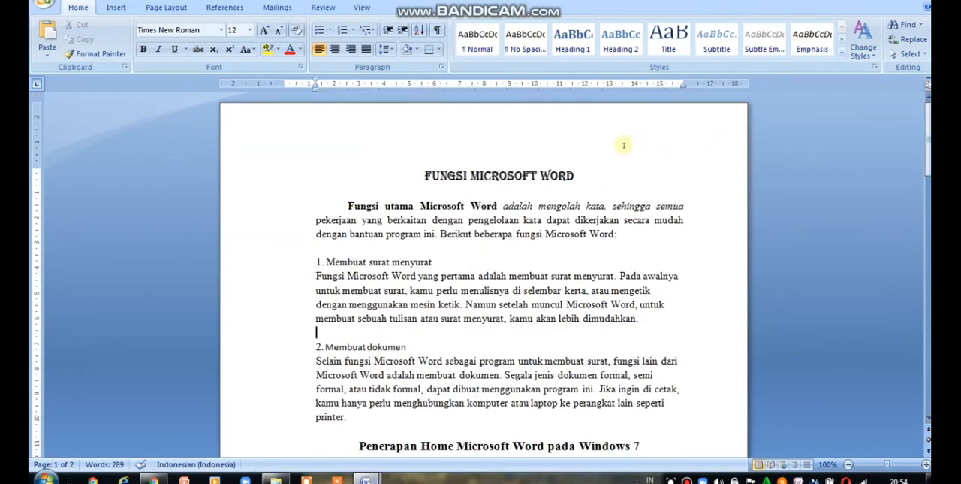